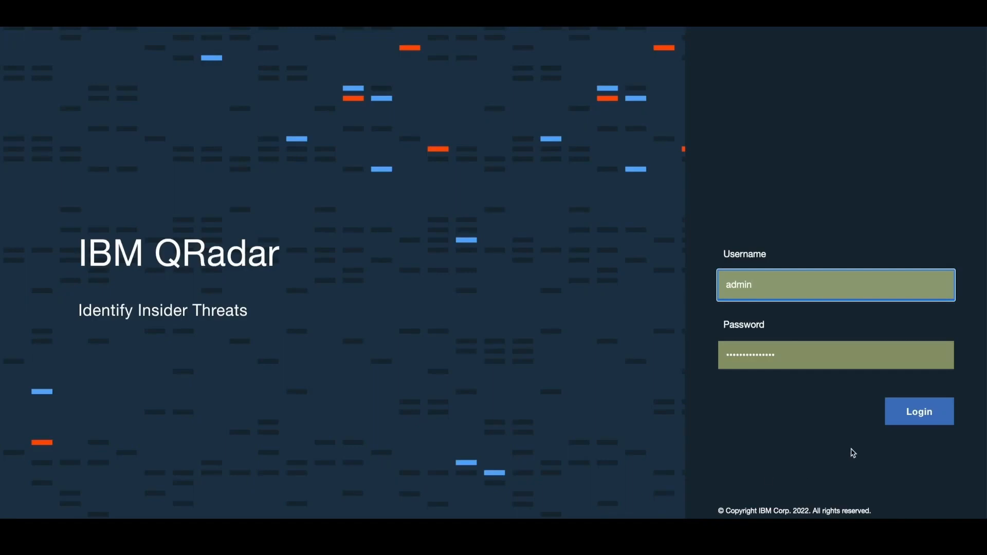
# Log in with the prefilled credentials and switch the Log Activity search mode to Quick Filter
pyautogui.click(917, 418)
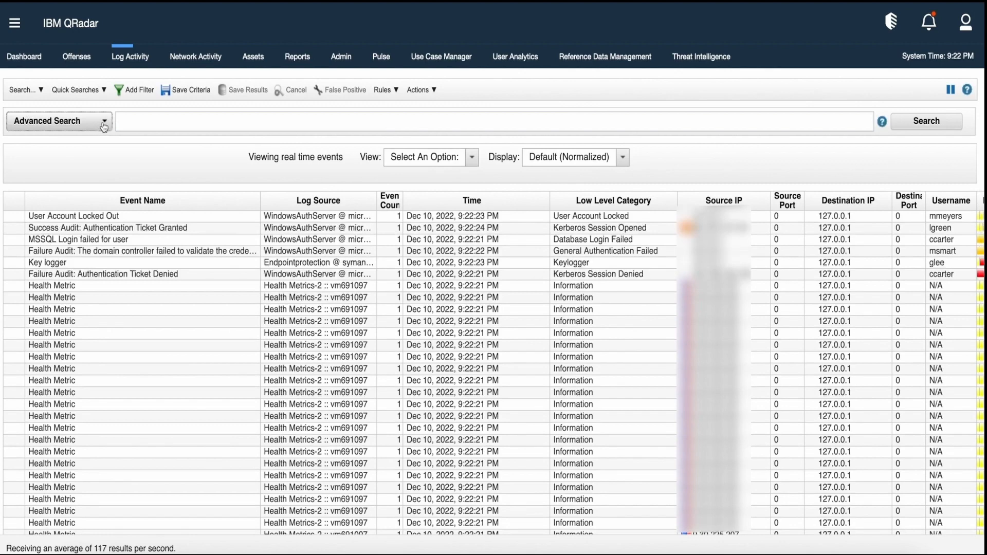
pyautogui.click(104, 124)
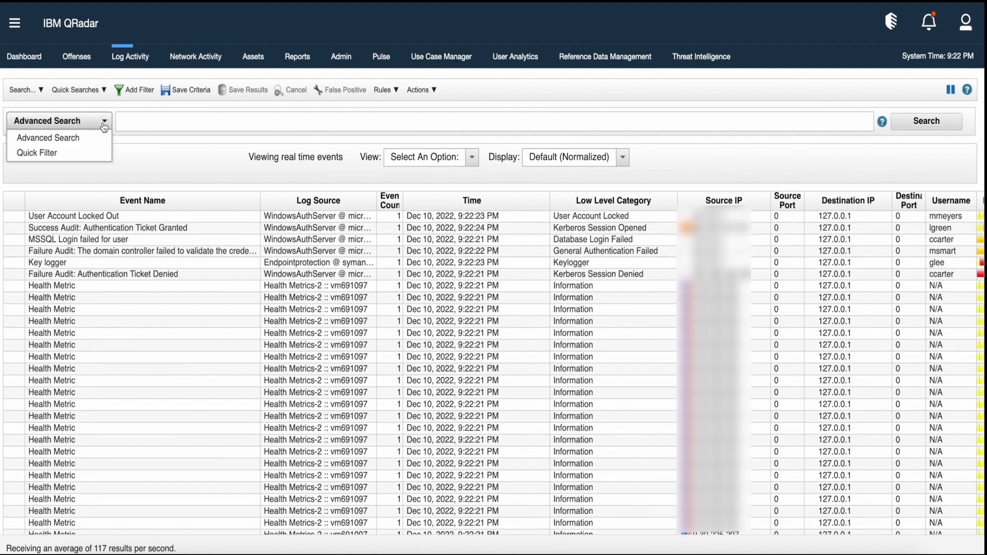
pyautogui.click(85, 154)
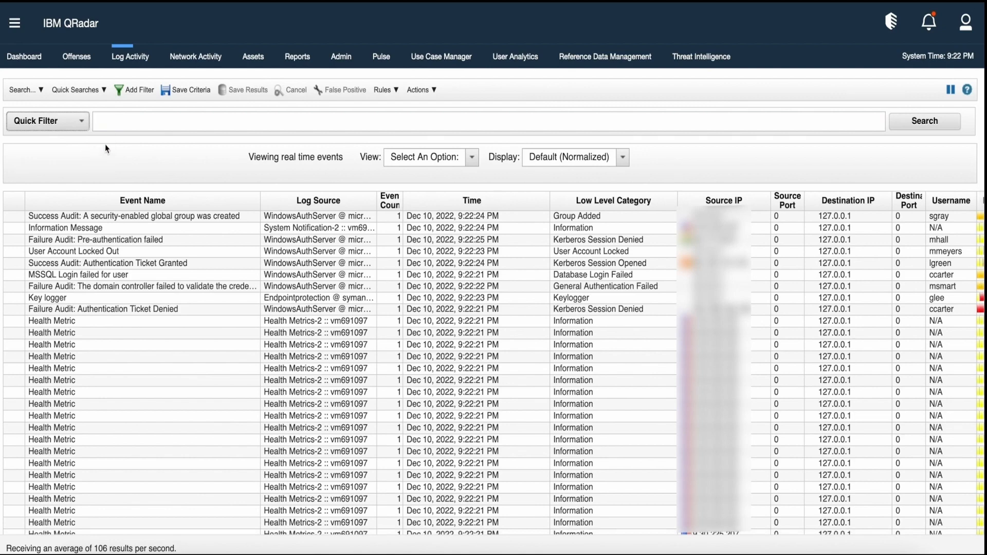
pyautogui.click(141, 120)
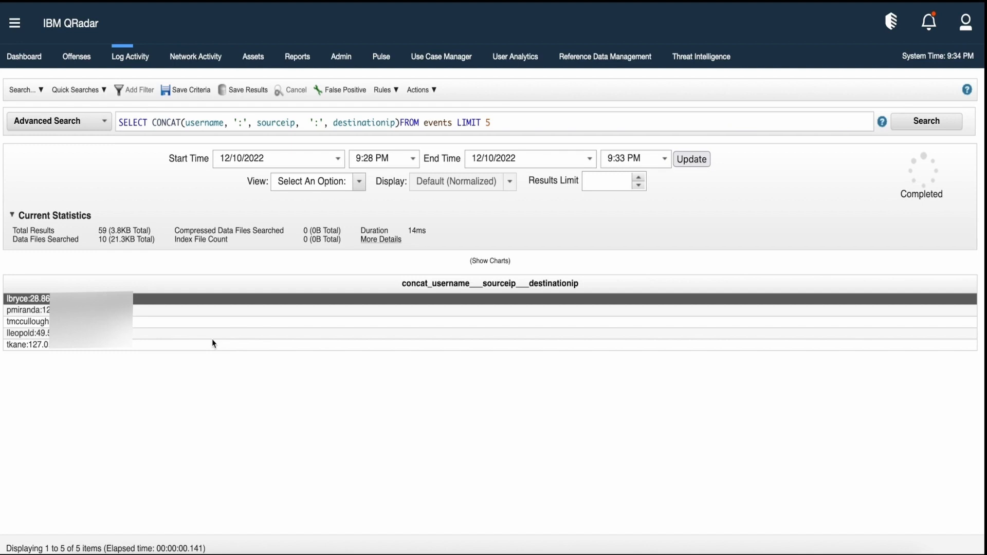
# Replace the advanced search query with SELECT LOWER(username), LOWER(LOGSOURCENAME(logsourceid)) FROM events and run it
pyautogui.click(502, 122)
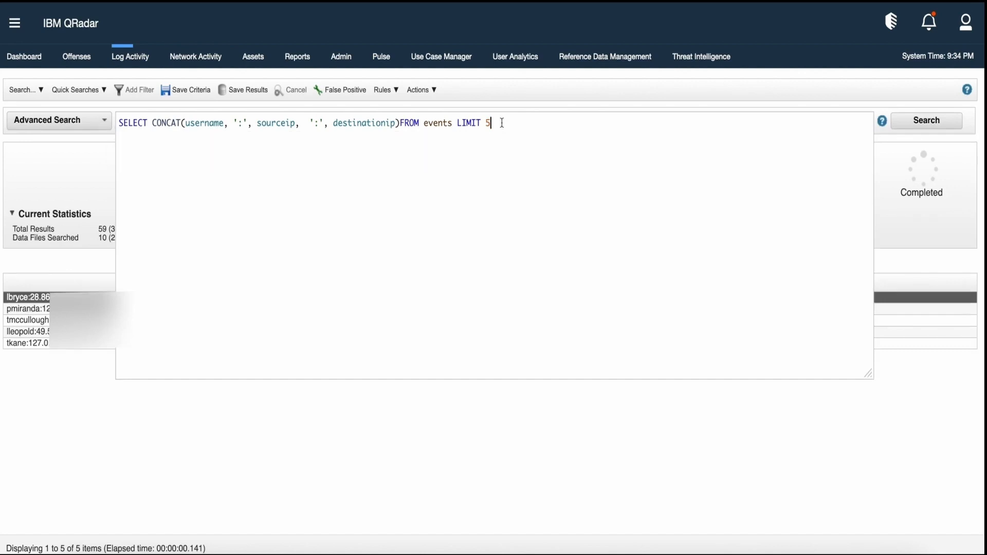
pyautogui.hotkey('shift', 'Left')
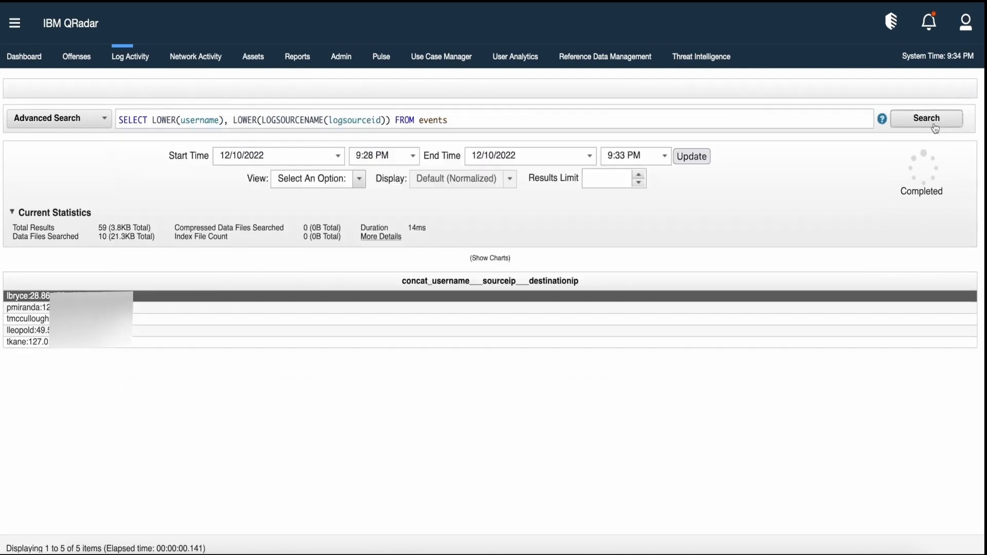
pyautogui.click(936, 128)
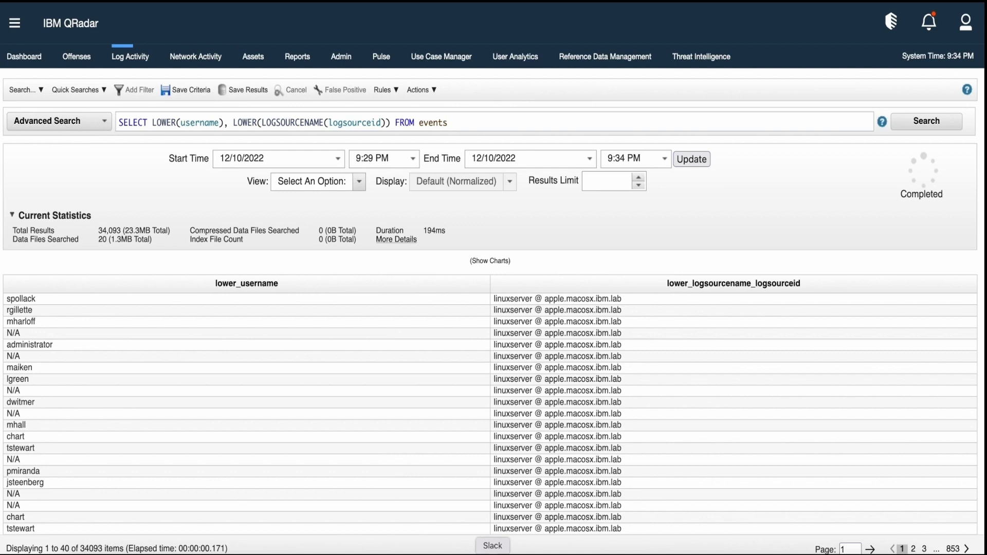
# Replace the query with SELECT UPPER(username), UPPER(LOGSOURCENAME(logsourceid)) FROM events and run the search
pyautogui.click(436, 127)
pyautogui.moveTo(452, 123); pyautogui.dragTo(105, 102)
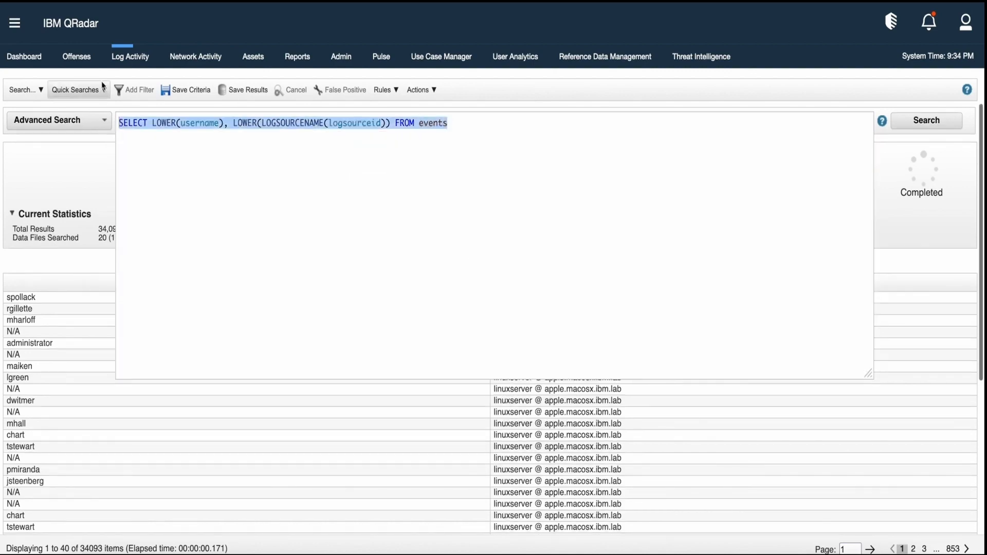
pyautogui.write('SELECT UPPER(username), UPPER(LOGSOURCENAME(logsourceid)) FROM events')
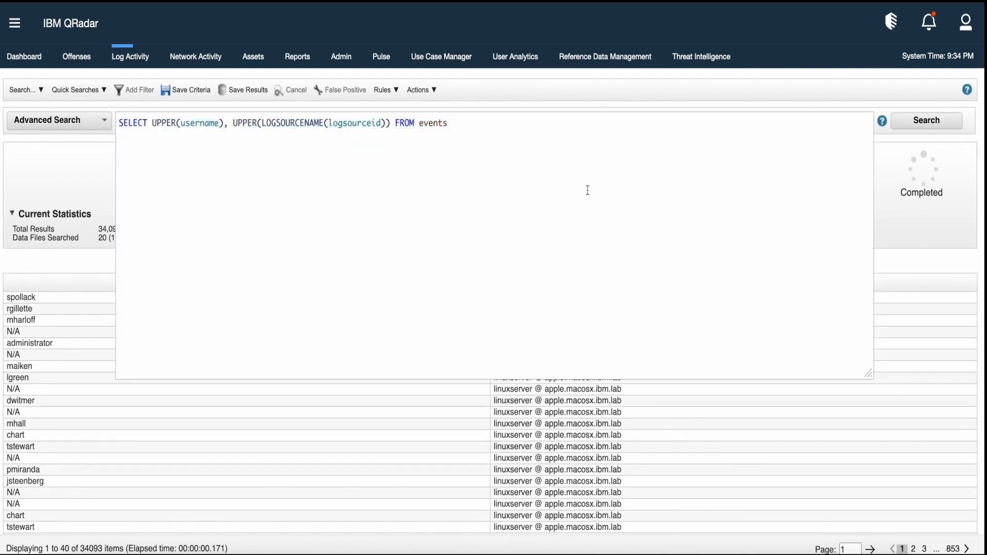
pyautogui.click(941, 121)
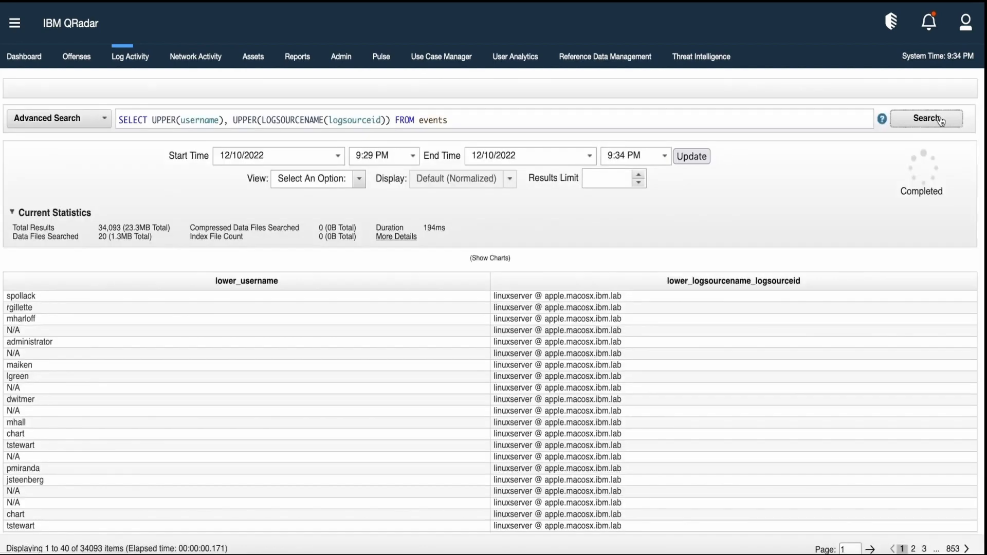
pyautogui.click(941, 122)
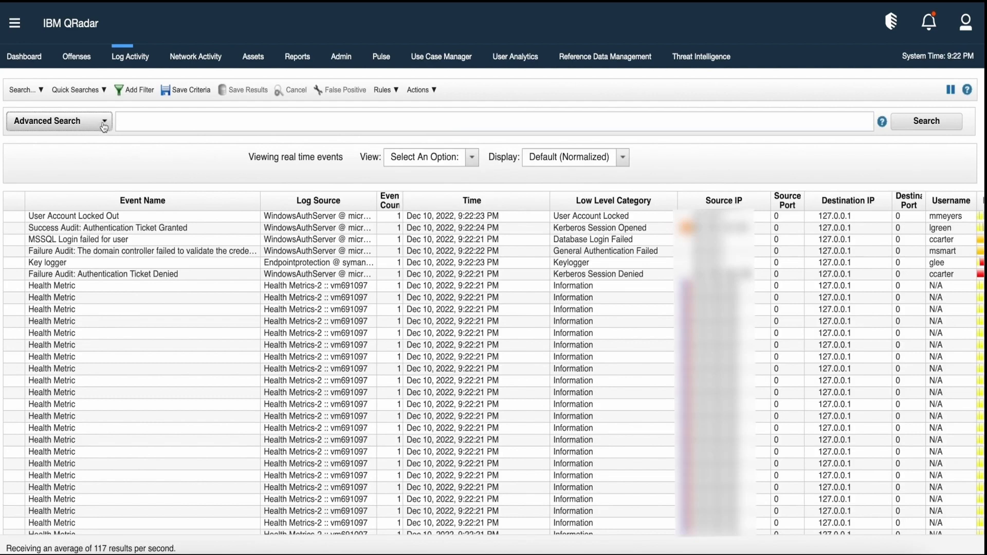
# Change the event search mode from Advanced Search to Quick Filter
pyautogui.click(105, 123)
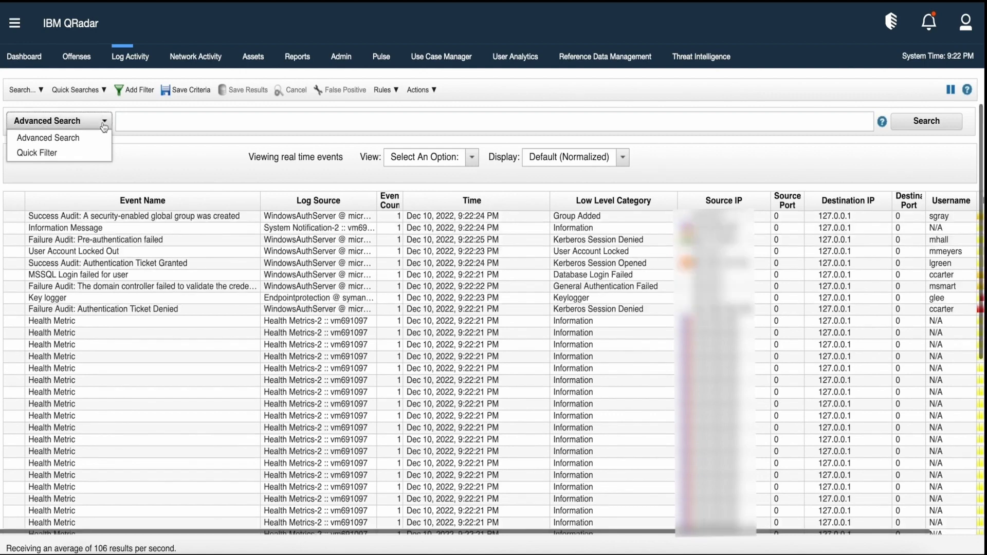
pyautogui.click(85, 153)
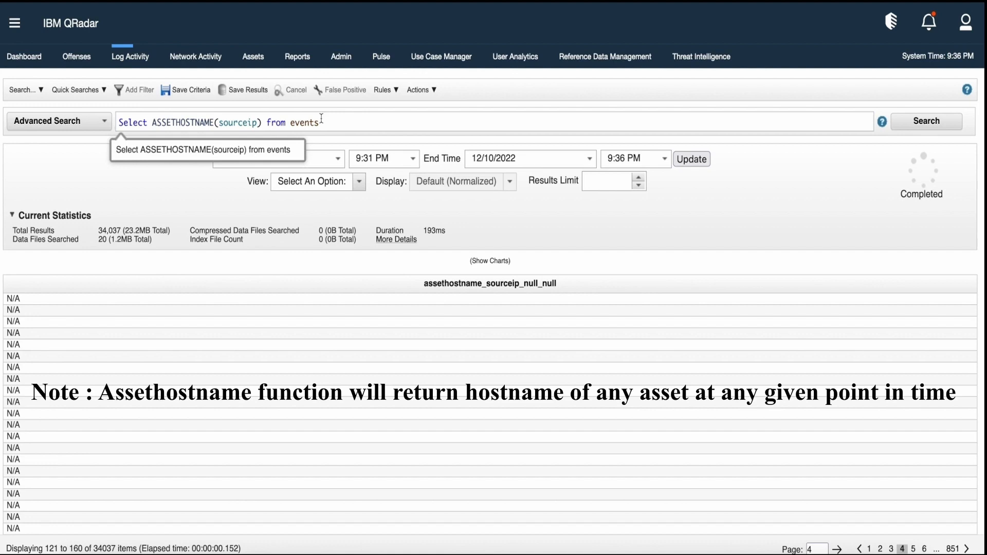
# Replace the ASSETHOSTNAME query with SELECT sourceip, username,DOMAINNAME(domainid) AS 'Domain name' FROM events and run it
pyautogui.moveTo(322, 121); pyautogui.dragTo(117, 118)
pyautogui.click(322, 123)
pyautogui.moveTo(322, 122); pyautogui.dragTo(123, 113)
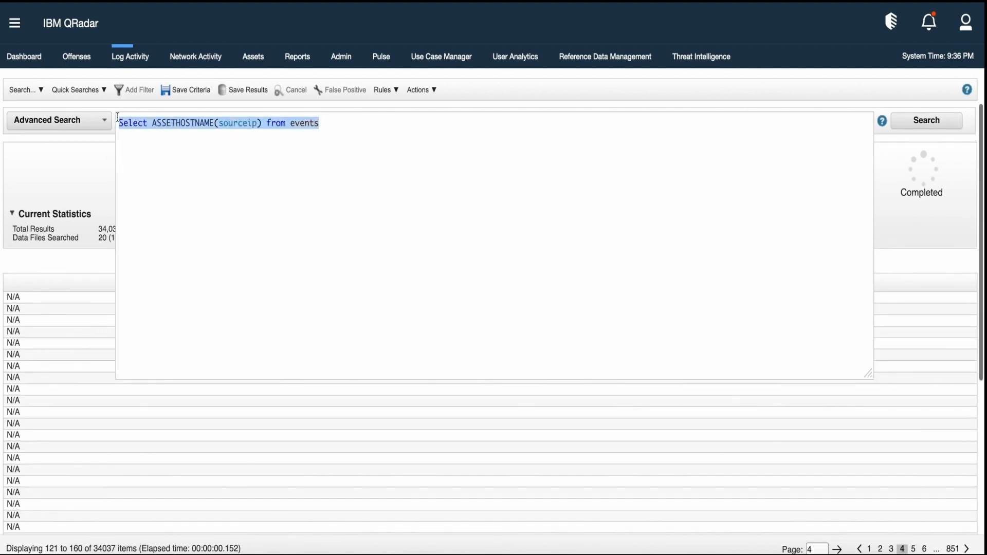
pyautogui.write("SELECT sourceip, username,DOMAINNAME(domainid) AS 'Domain name' FROM events")
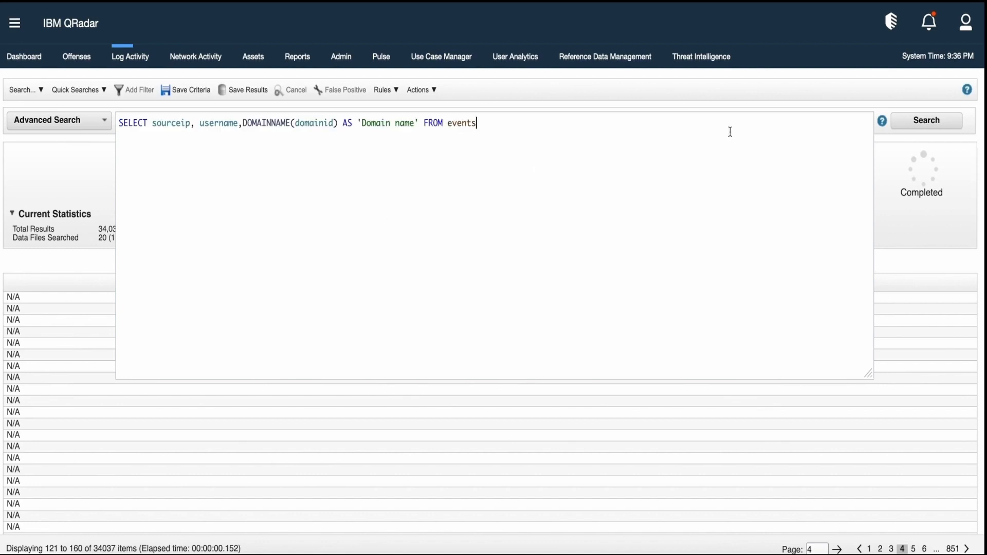
pyautogui.click(901, 125)
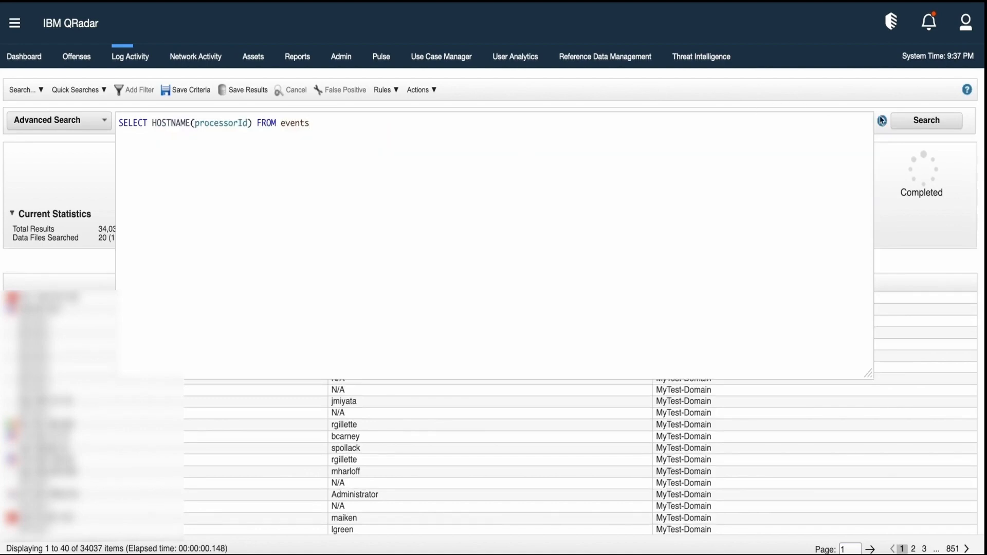
# Run the advanced search SELECT HOSTNAME(processorId) FROM events
pyautogui.click(914, 126)
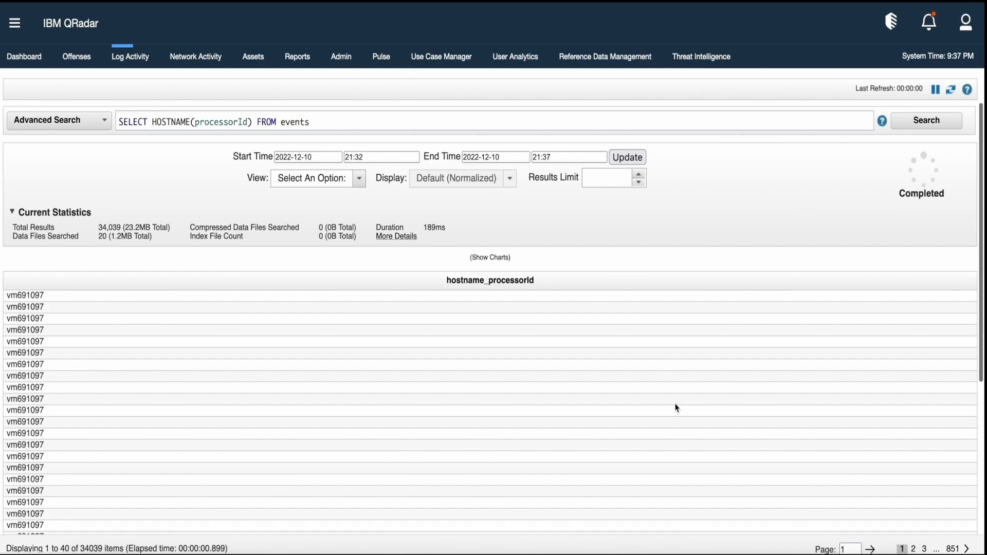
# Replace the query with SELECT * FROM events START PARSEDATETIME('1 day ago') and run the search
pyautogui.click(120, 120)
pyautogui.write("SELECT * FROM events START PARSEDATETIME('1 day ago')")
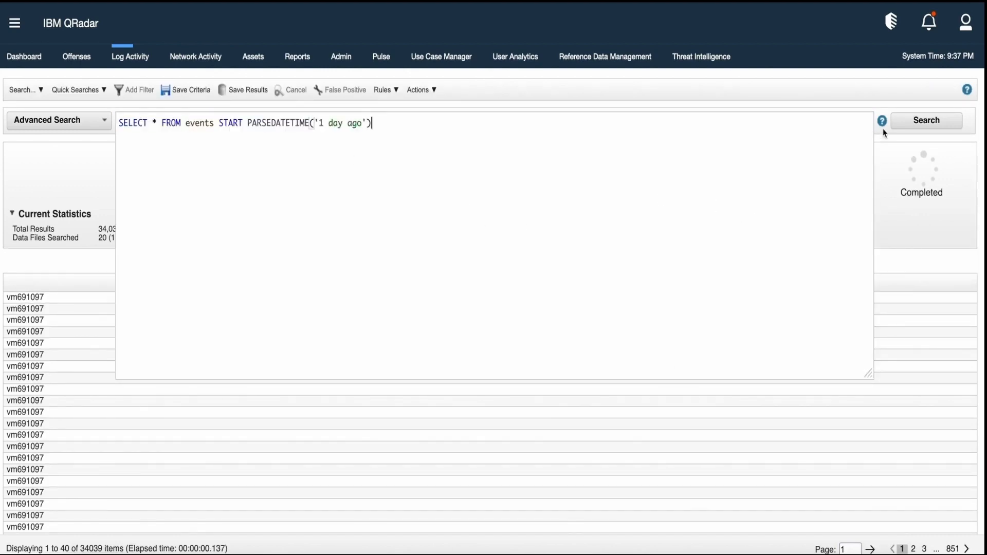
pyautogui.click(910, 121)
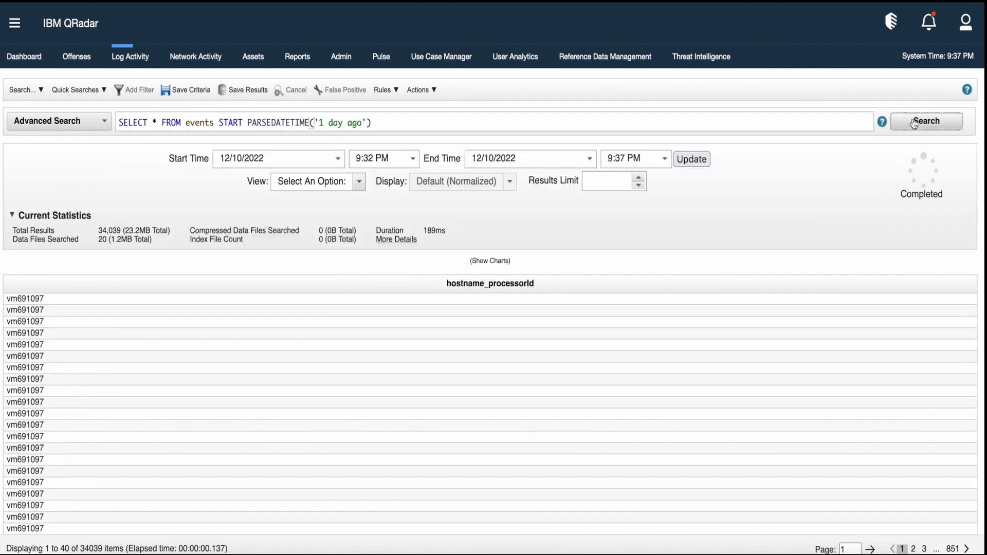
pyautogui.click(915, 123)
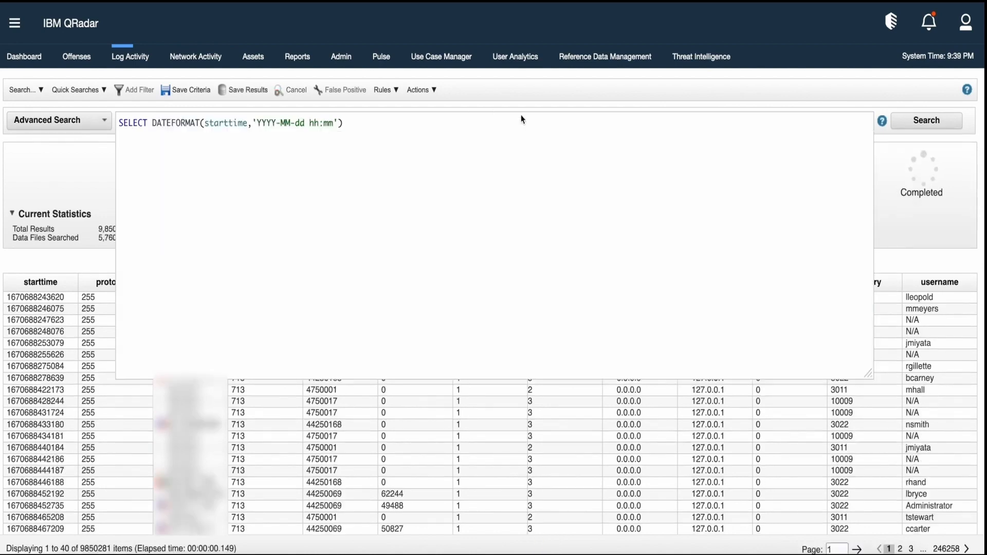
# Complete the query as SELECT DATEFORMAT(starttime,'YYYY-MM-dd hh:mm') from events, run it and review the formatted start times
pyautogui.write('from ev')
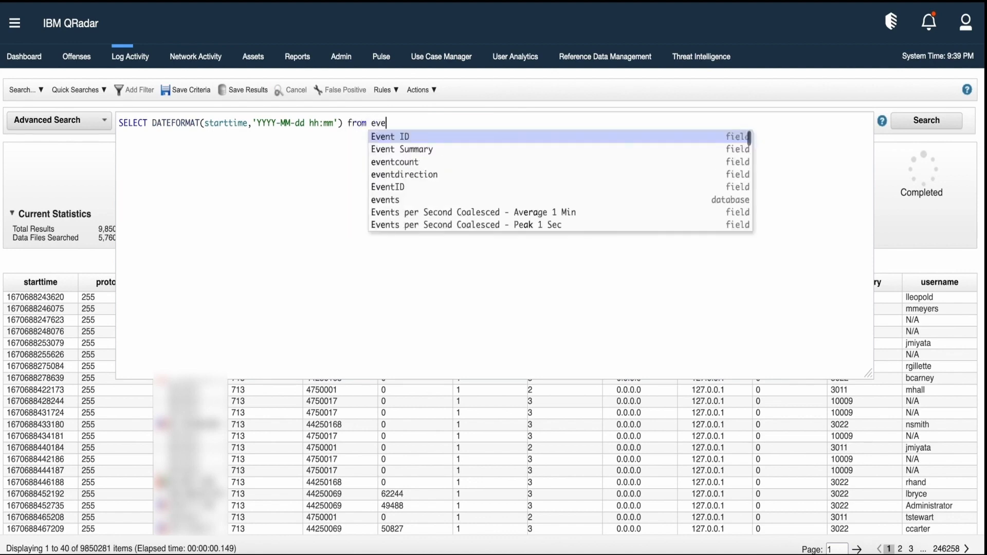
pyautogui.write('e')
pyautogui.press('Down')
pyautogui.press('Down')
pyautogui.press('Down')
pyautogui.press('Down')
pyautogui.press('Down')
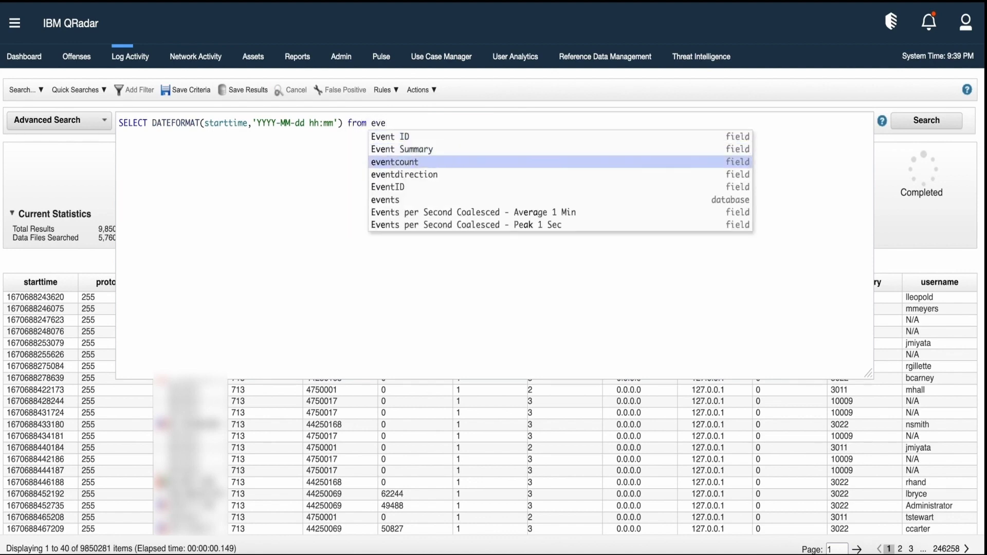
pyautogui.press('Return')
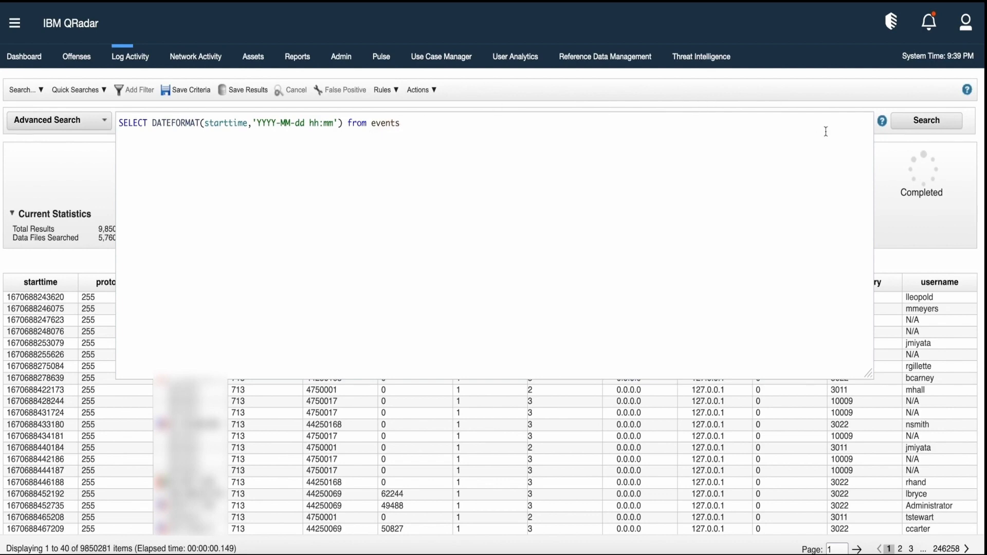
pyautogui.click(920, 122)
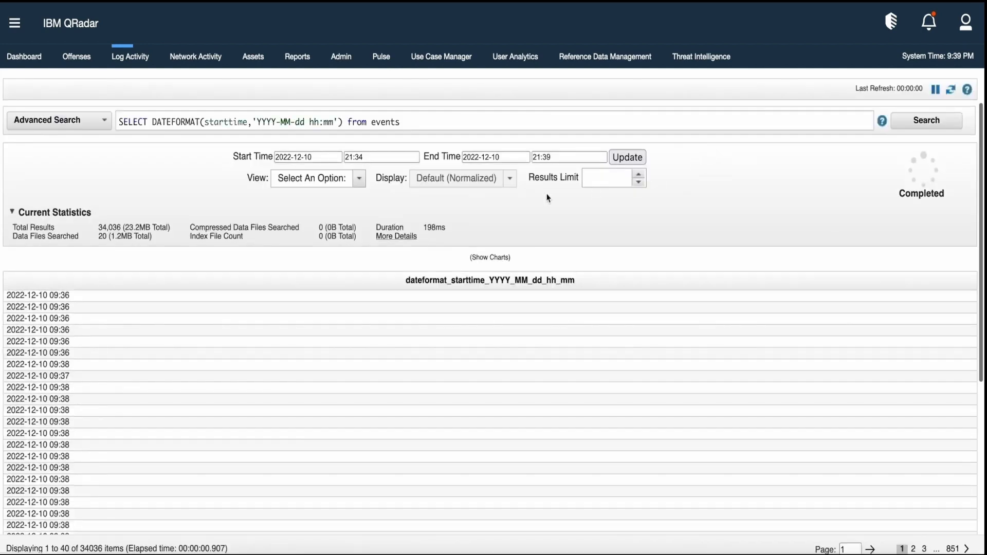
pyautogui.click(428, 124)
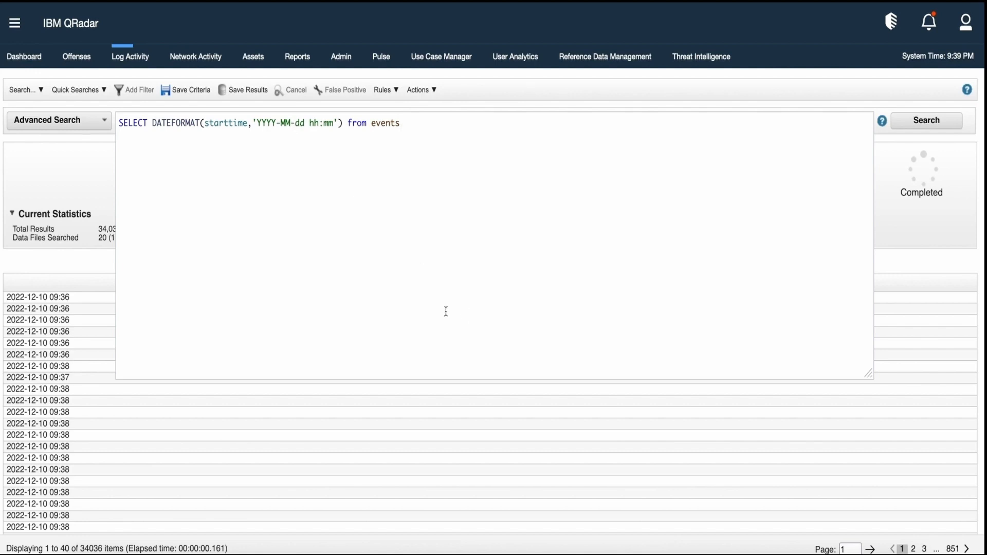
pyautogui.click(74, 179)
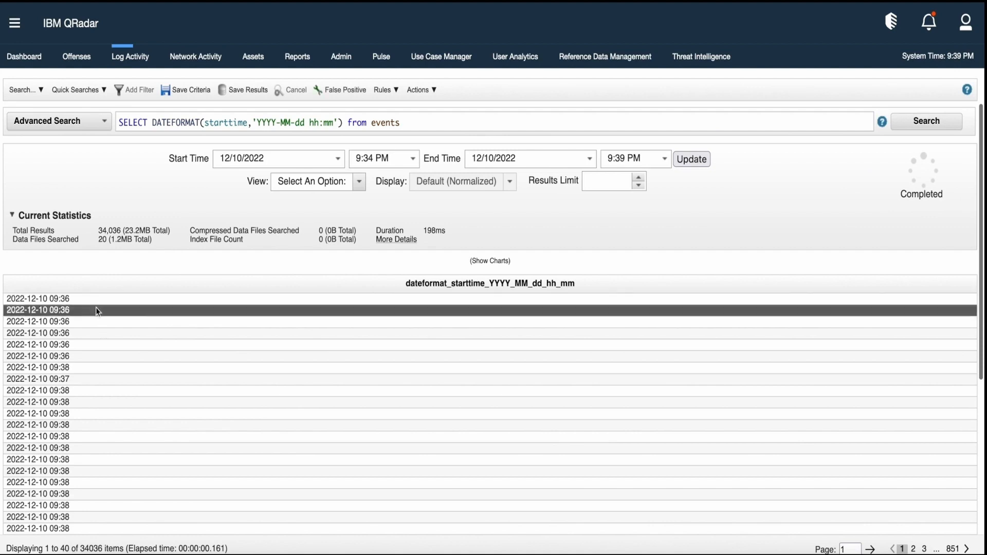
# Change the query's date format to 'YYYY-MMM-dd hh:mm', rerun the search and inspect the first result rows
pyautogui.click(292, 122)
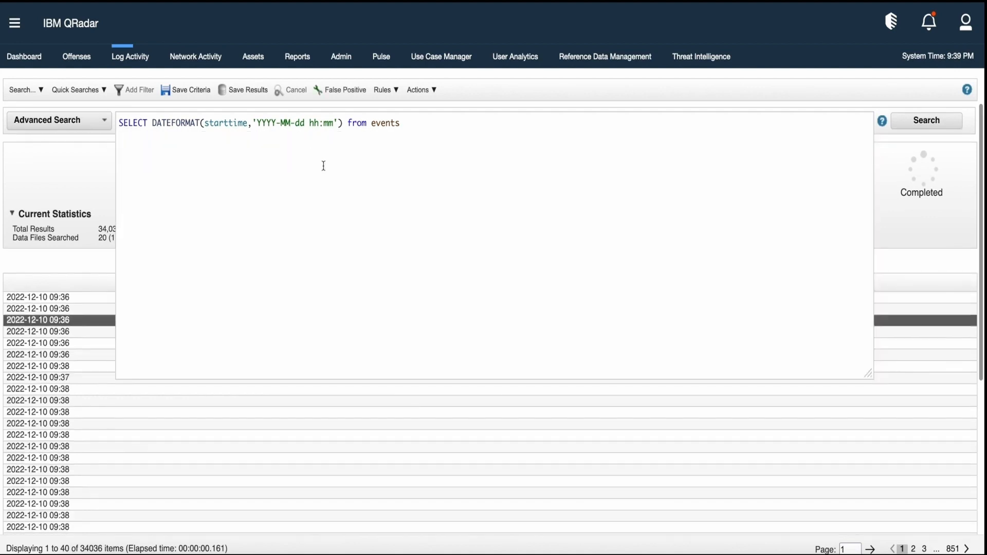
pyautogui.write('M')
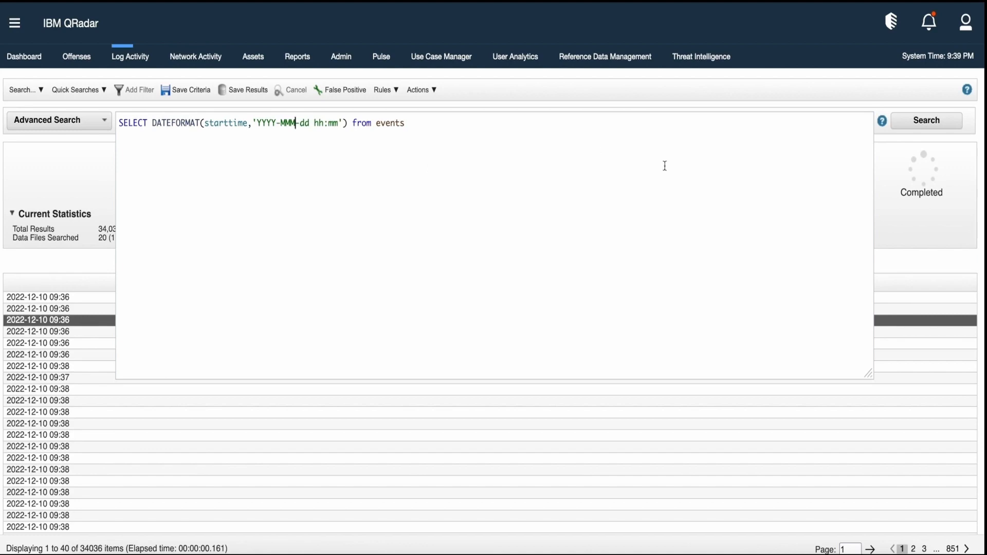
pyautogui.click(916, 122)
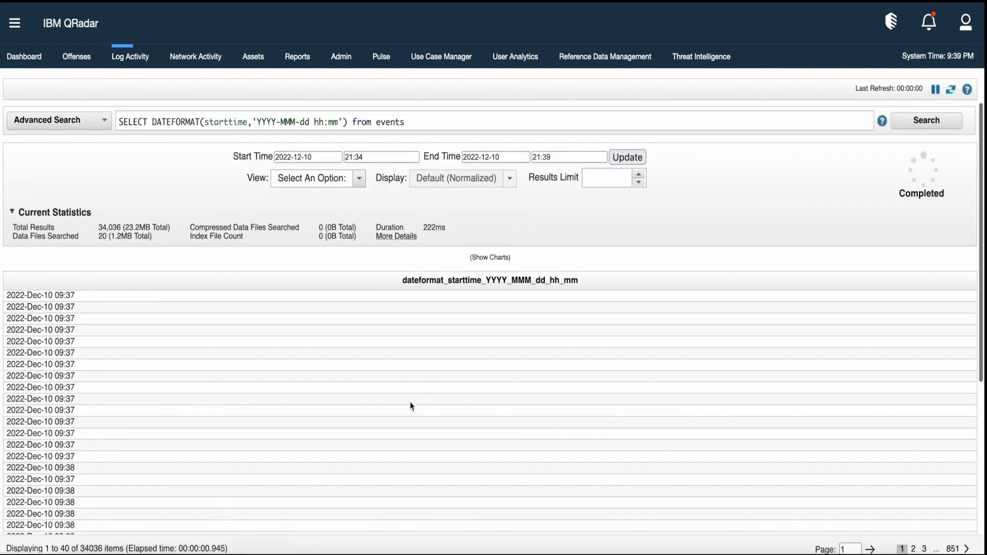
pyautogui.click(37, 301)
pyautogui.click(38, 312)
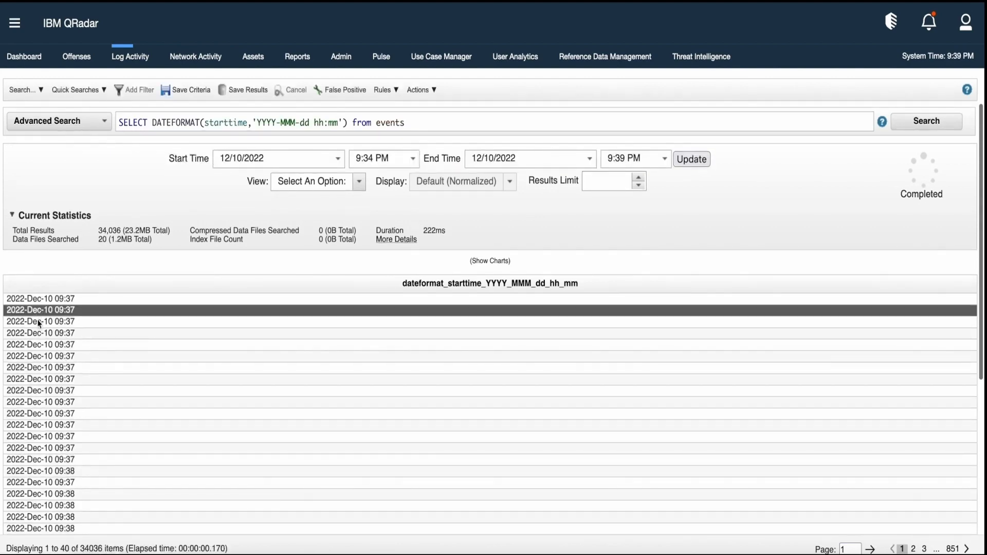
pyautogui.click(38, 323)
pyautogui.click(39, 335)
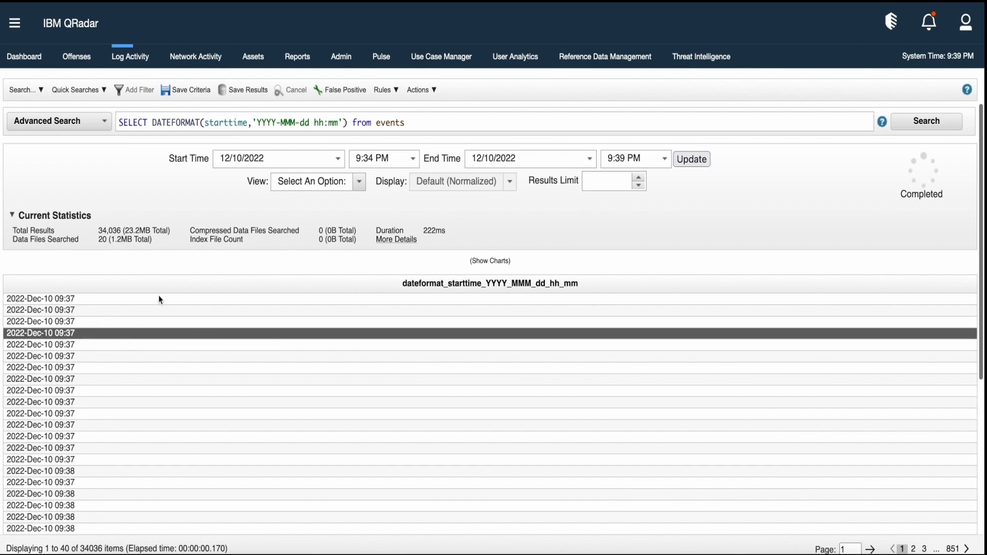
# Replace the month part of the date format with ww, giving 'YYYY-ww-dd hh:mm', and rerun the search
pyautogui.click(295, 123)
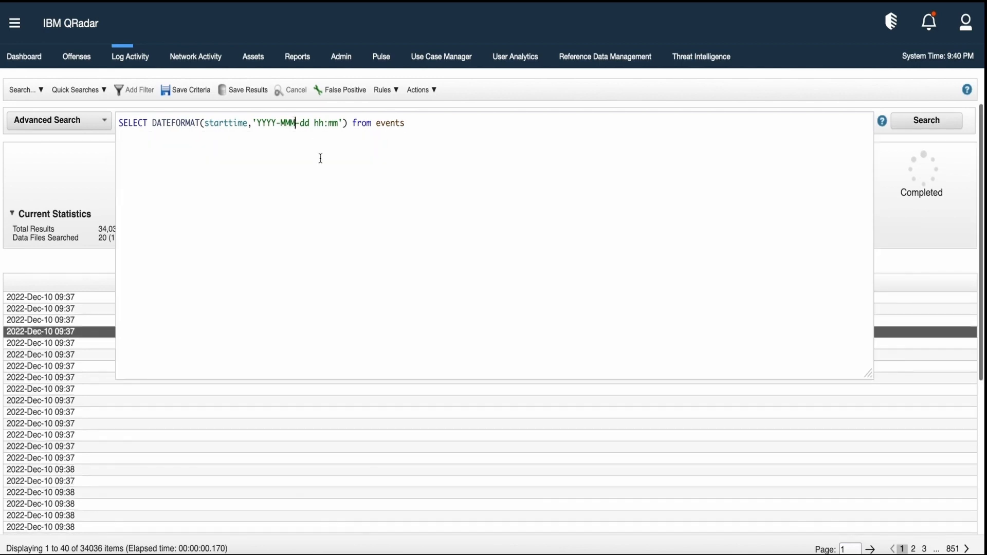
pyautogui.press('BackSpace')
pyautogui.press('BackSpace')
pyautogui.press('BackSpace')
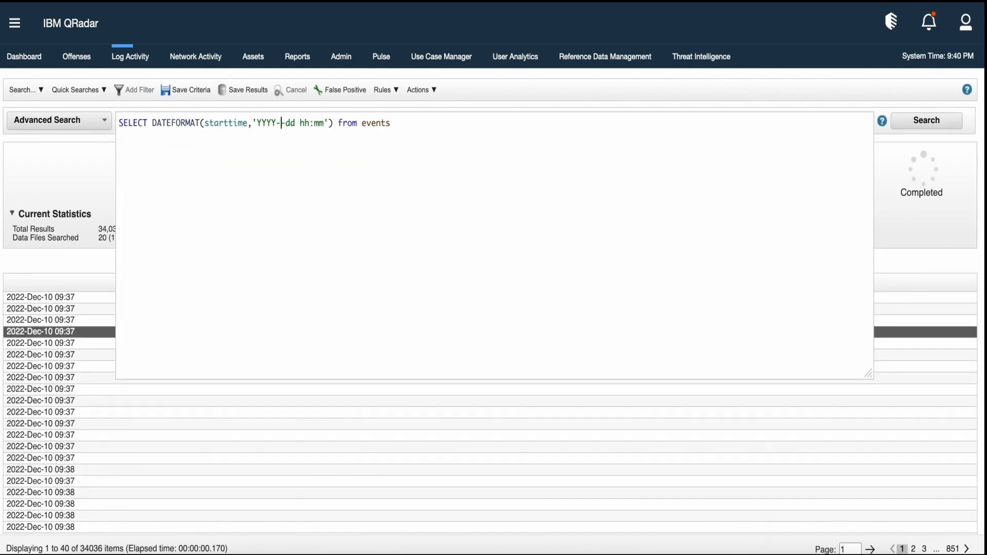
pyautogui.write('ww')
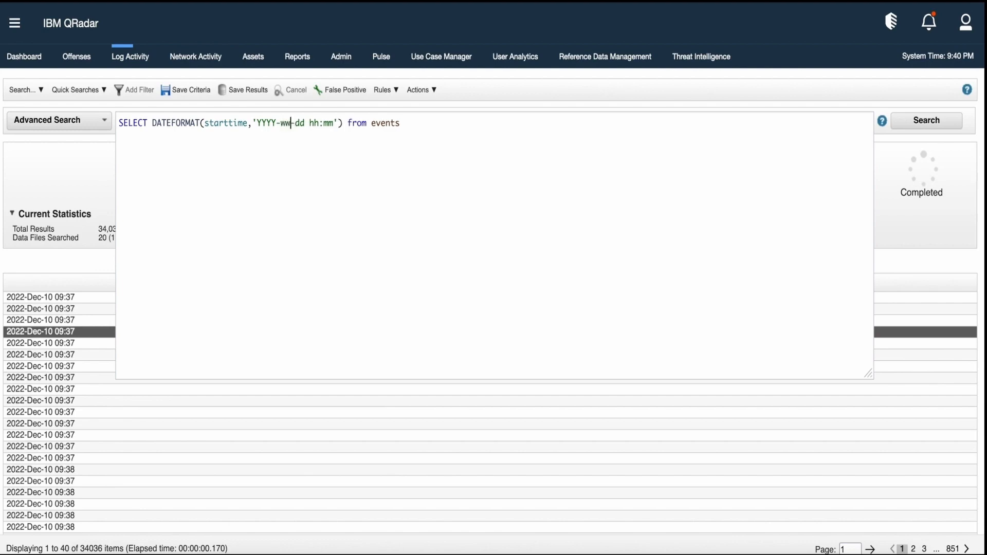
pyautogui.click(936, 121)
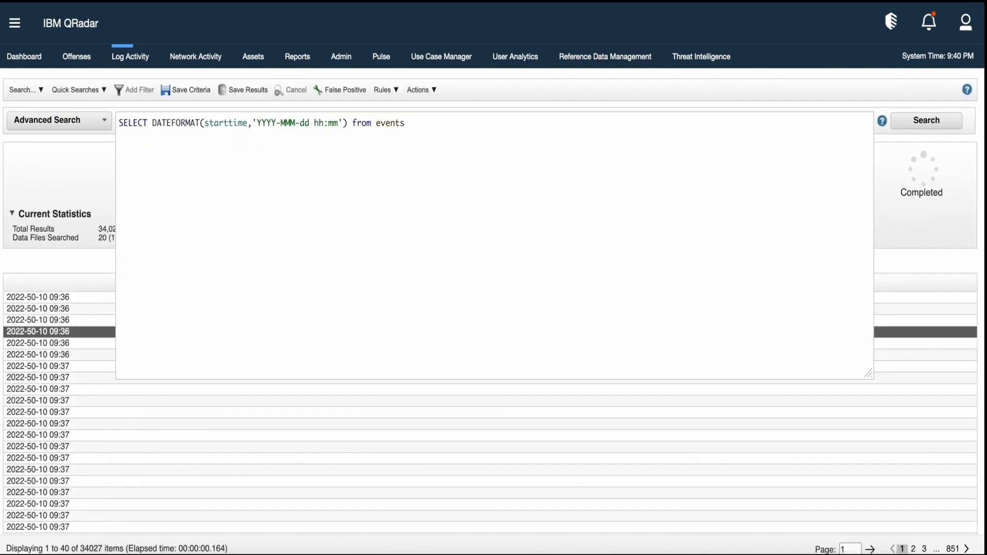
# Edit the format string in the DATEFORMAT query to use DD and rerun the search
pyautogui.press('Right')
pyautogui.press('Right')
pyautogui.press('BackSpace')
pyautogui.press('BackSpace')
pyautogui.write('DD')
pyautogui.click(928, 122)
pyautogui.click(930, 124)
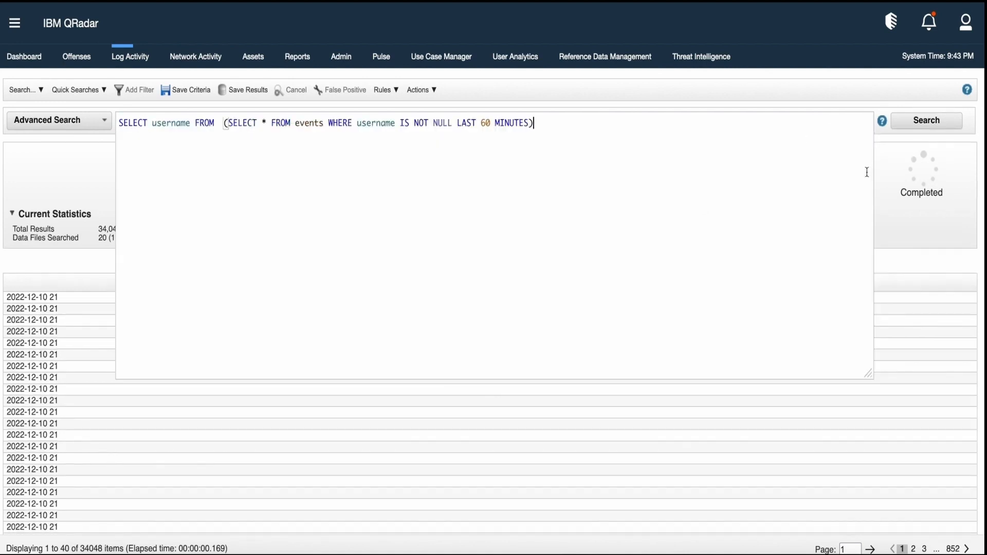
# Run SELECT username FROM (SELECT * FROM events WHERE username IS NOT NULL LAST 60 MINUTES) and review the returned usernames
pyautogui.click(929, 125)
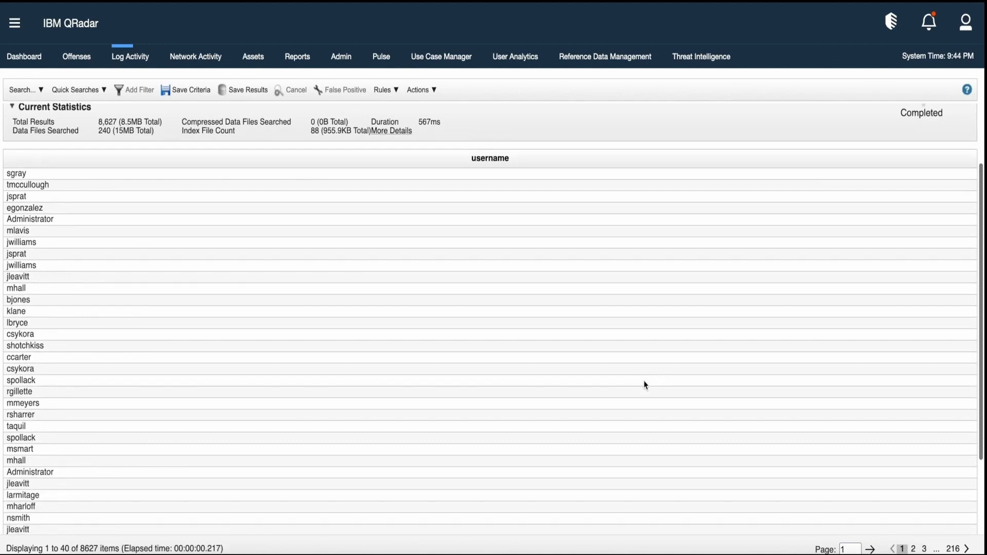
pyautogui.scroll(-1, 645, 382)
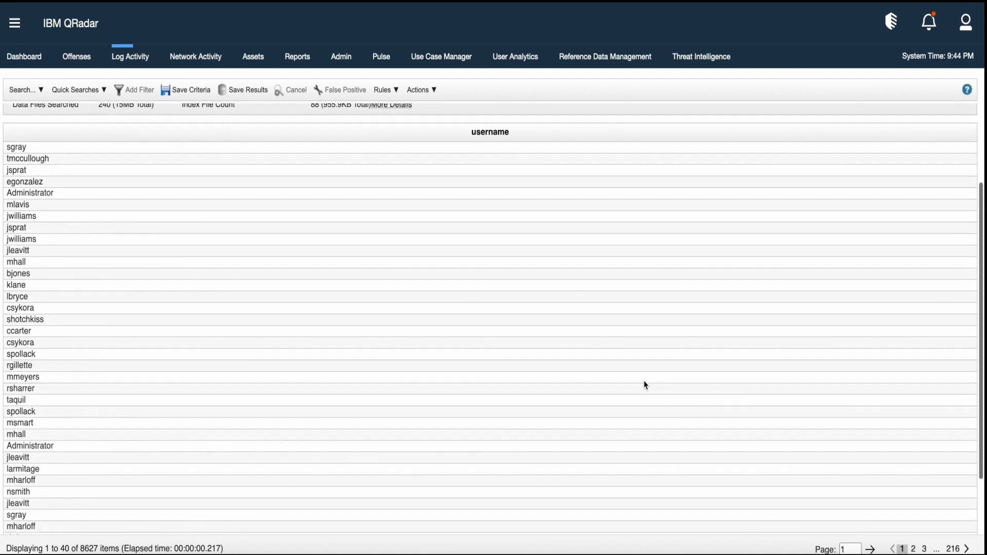
pyautogui.scroll(2, 644, 381)
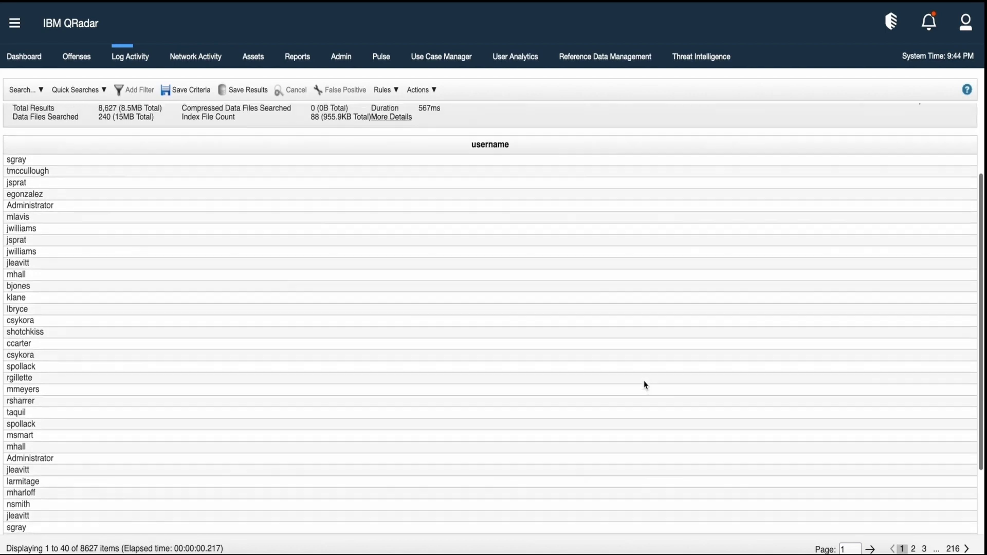
pyautogui.scroll(3, 644, 385)
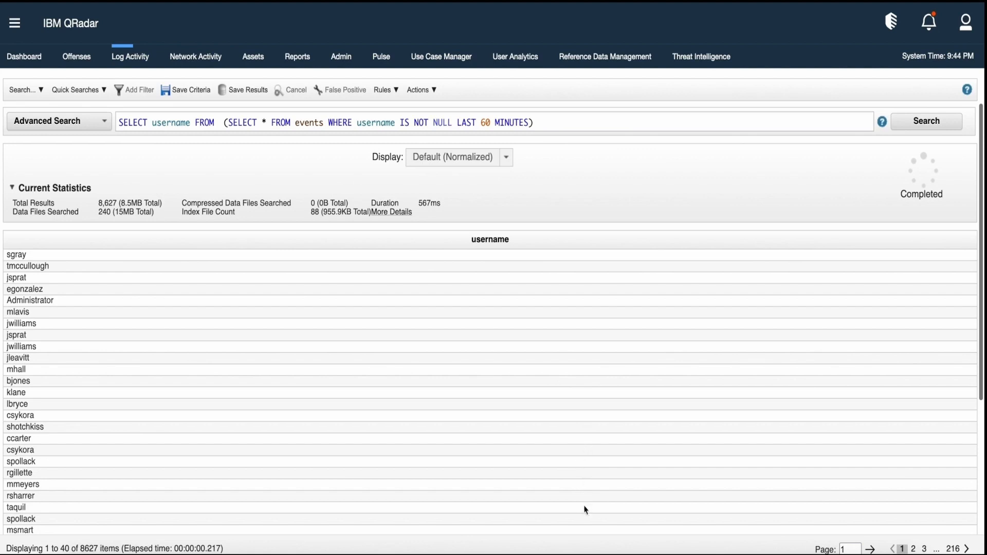
# Replace the query with SELECT sourceip,destinationip,username FROM (SELECT * FROM events WHERE username IS NOT NULL LAST 60 MINUTES) order by username DESC LIMIT 30 and run it
pyautogui.click(554, 122)
pyautogui.doubleClick(555, 122)
pyautogui.hotkey('ctrl', 'a')
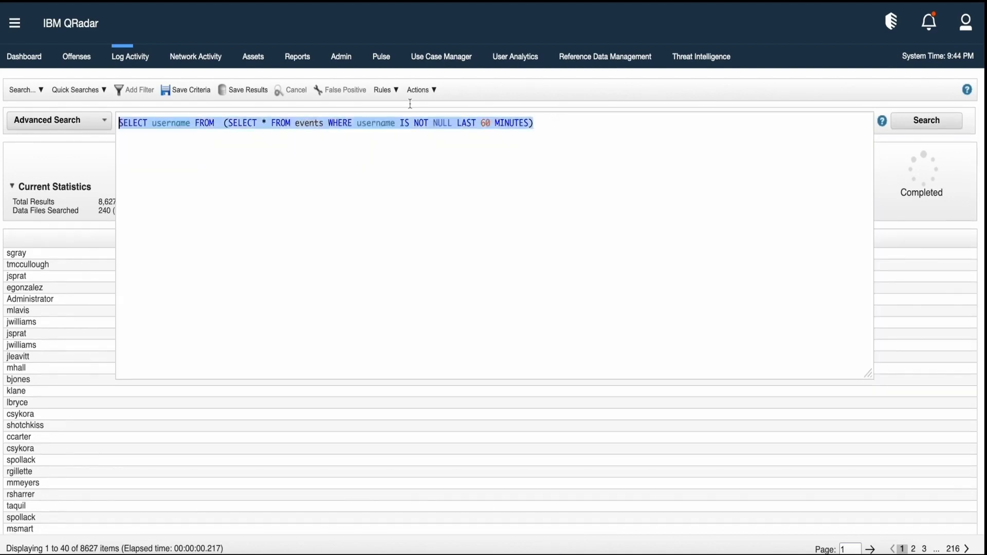
pyautogui.write('SELECT sourceip,destinationip,username FROM  (SELECT * FROM events WHERE username IS NOT NULL LAST 60 MINUTES) order by username DESC LIMIT 30')
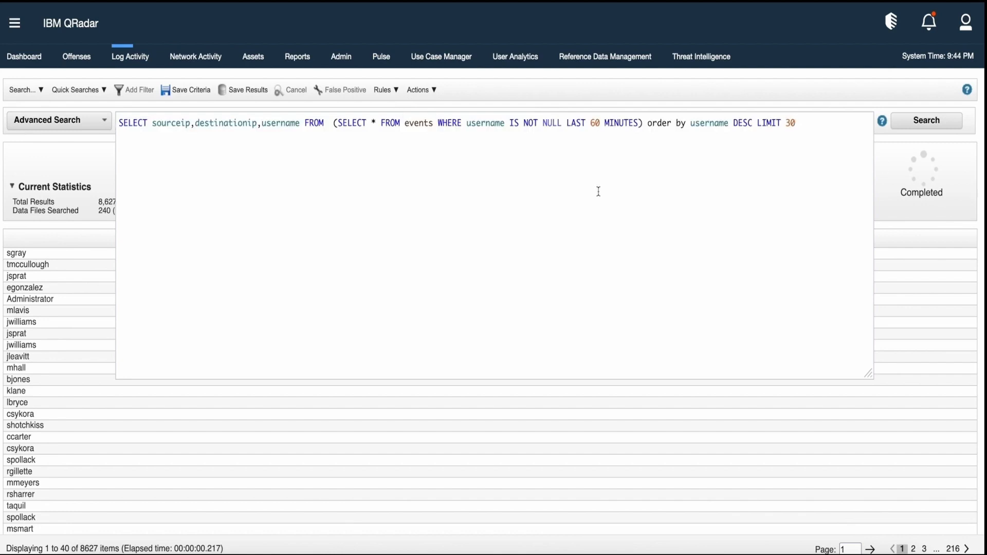
pyautogui.click(939, 122)
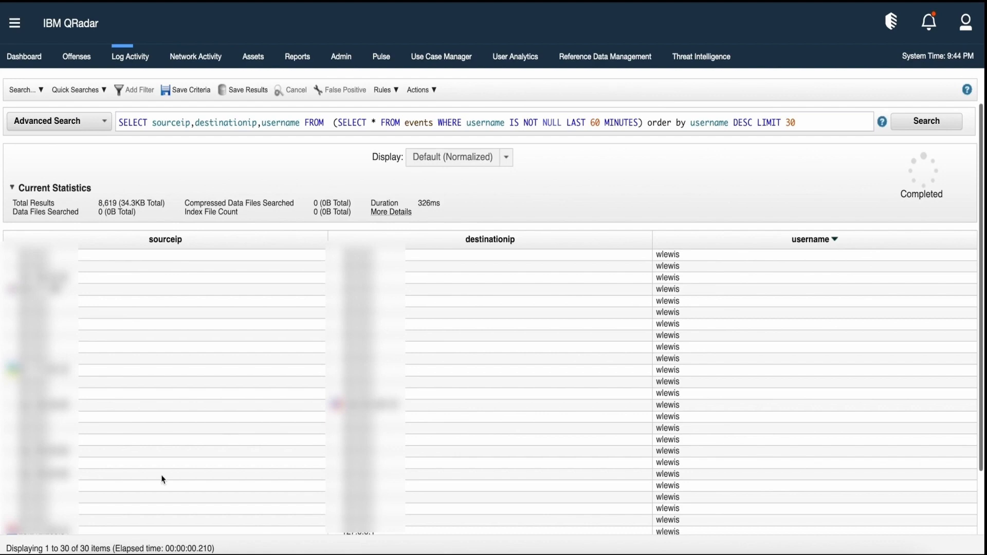
pyautogui.moveTo(50, 551); pyautogui.dragTo(109, 552)
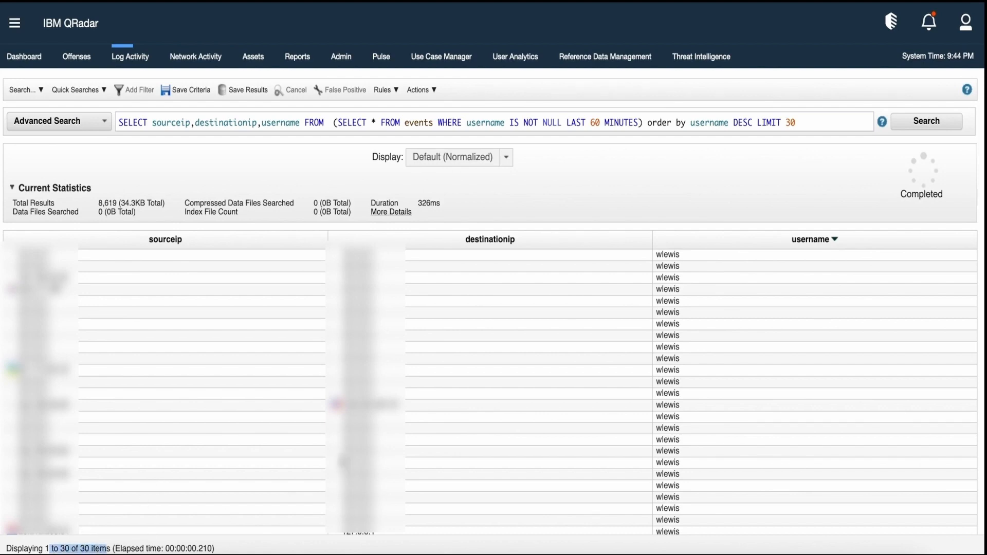
pyautogui.moveTo(680, 254); pyautogui.dragTo(685, 281)
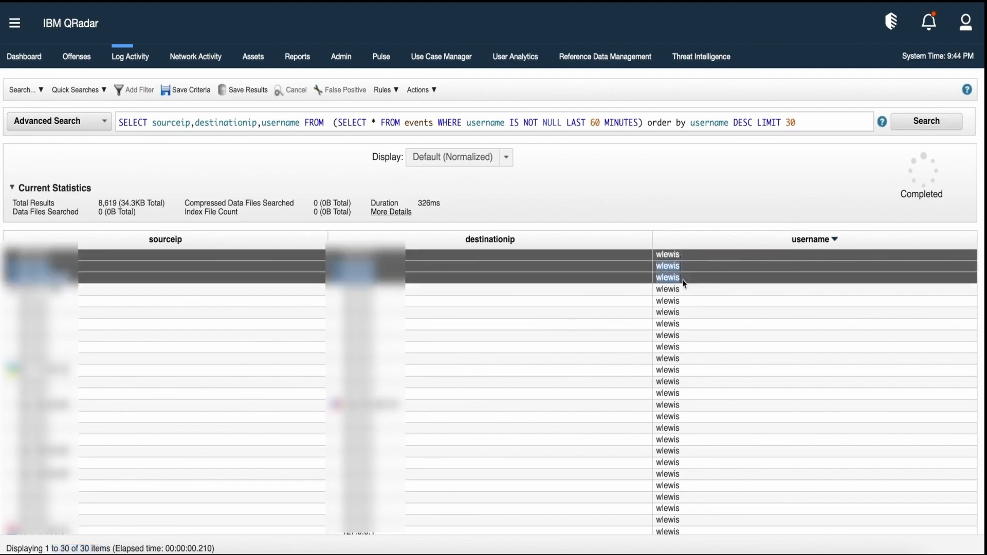
pyautogui.click(719, 324)
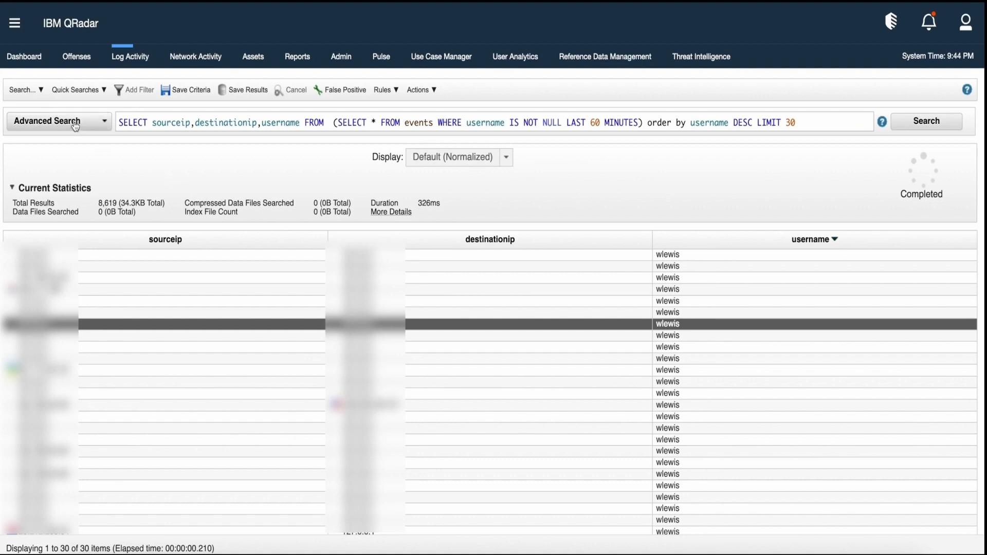
# Open the current search for editing and look at the list of available saved searches
pyautogui.click(44, 93)
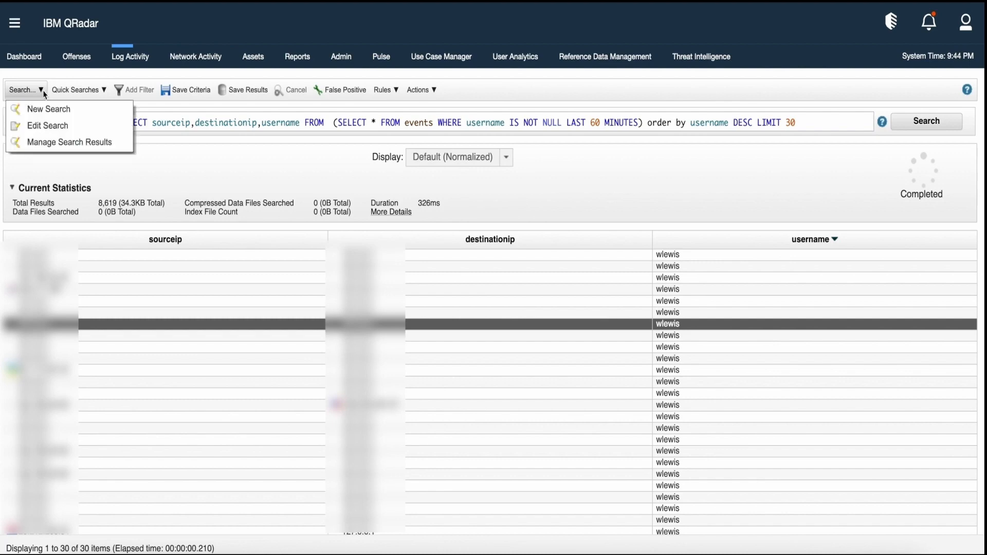
pyautogui.click(44, 93)
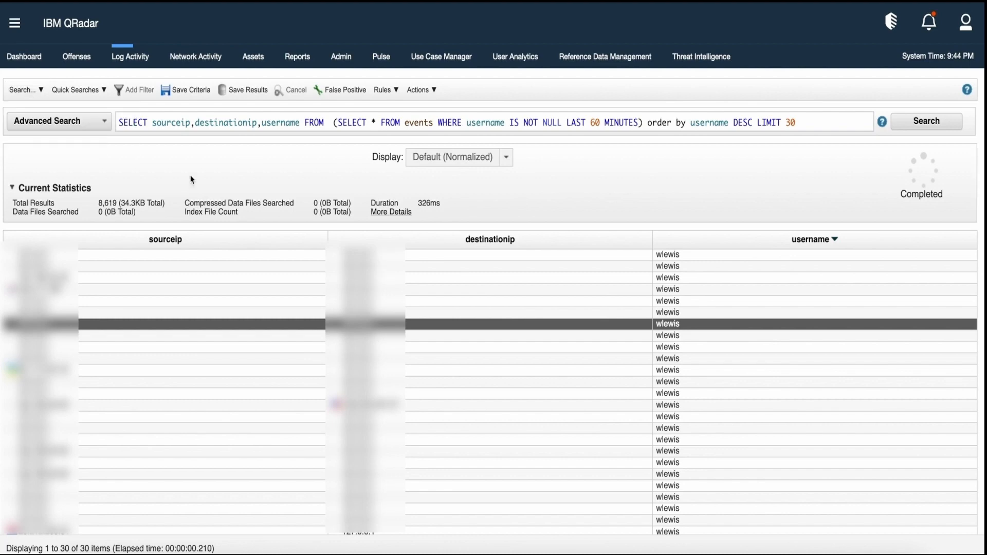
pyautogui.click(44, 94)
pyautogui.click(47, 125)
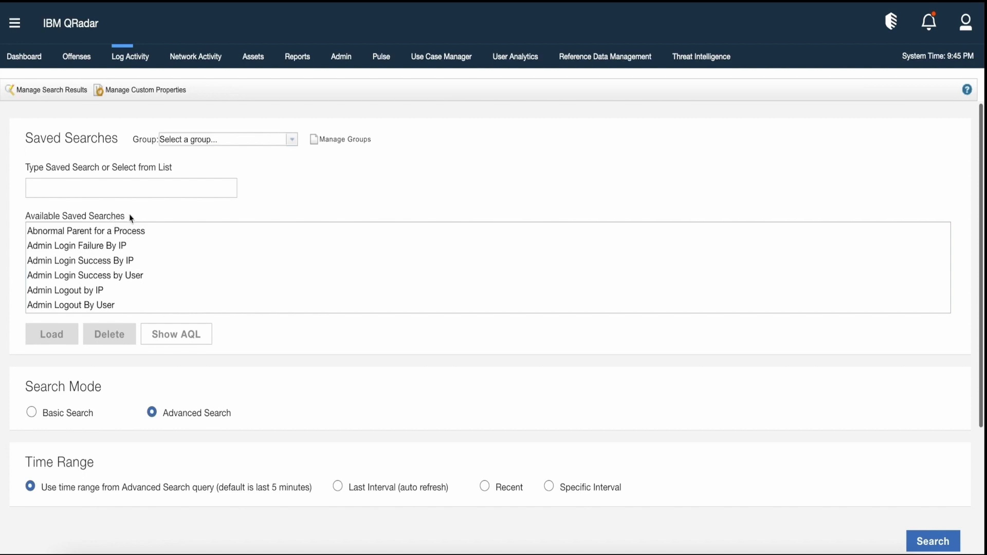
pyautogui.moveTo(125, 215); pyautogui.dragTo(58, 210)
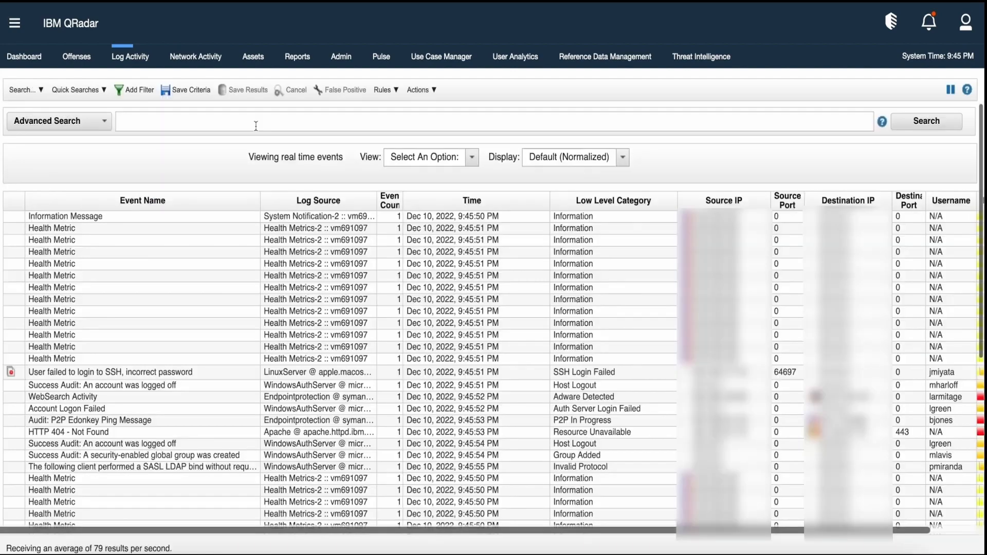
# Query MAX(value/(1024*1024*1024)) AS 'Gigabytes_Used' per element AS Partiton_Name for Metric ID 'DiskSpaceUsed', sorted descending over the LAST 2 DAYS, and review the partitions
pyautogui.click(255, 126)
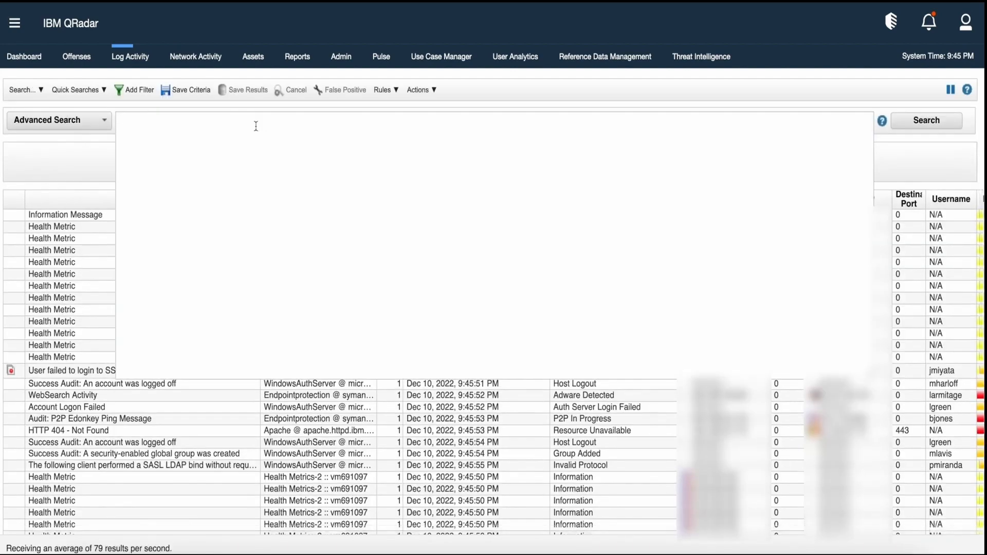
pyautogui.write('SELECT element AS Partiton_Name, MAX(value/(1024*1024*1024)) AS \'Gigabytes_Used\' FROM events WHERE "Metric ID"=\'DiskSpaceUsed\' GROUP BY element ORDER BY Gigabytes_Used DESC LAST 2 DAYS')
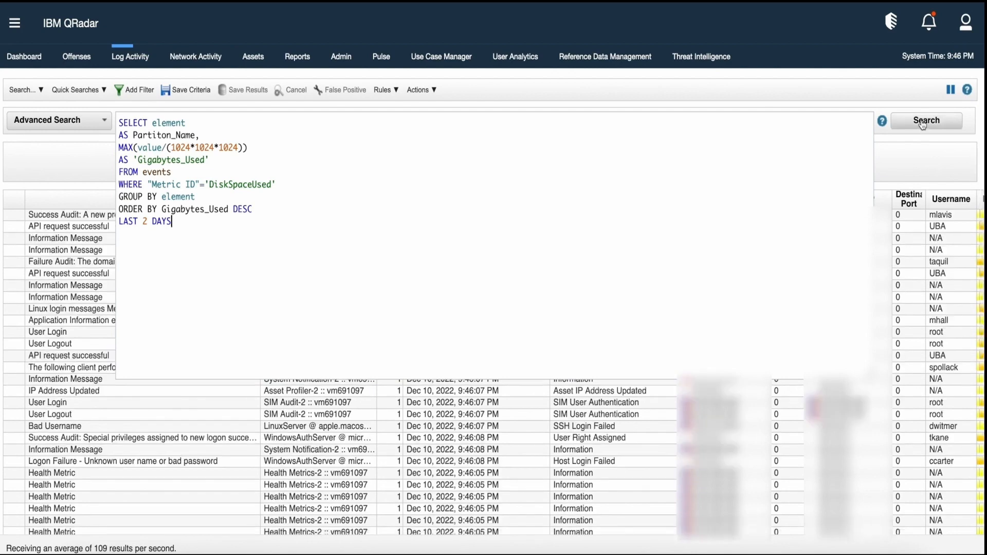
pyautogui.click(923, 123)
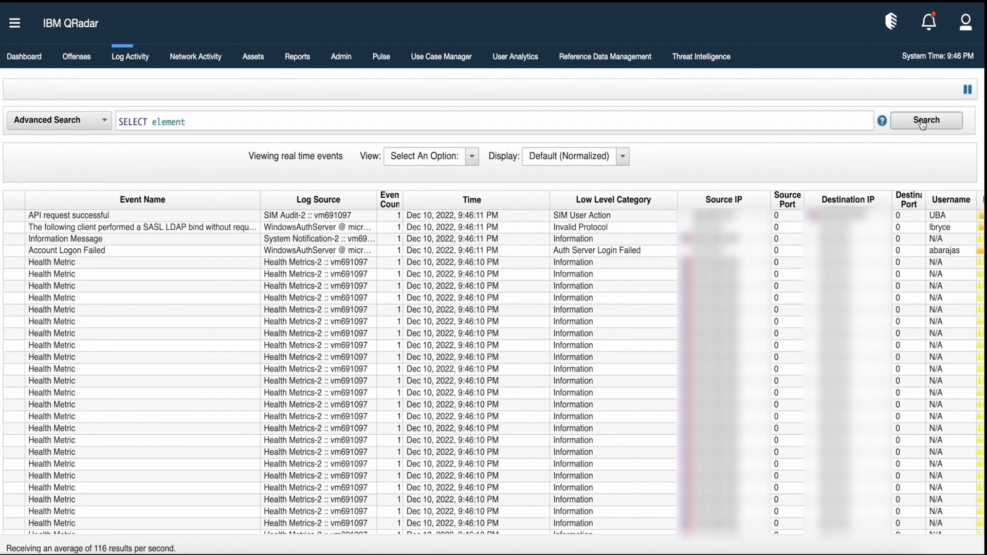
pyautogui.click(923, 124)
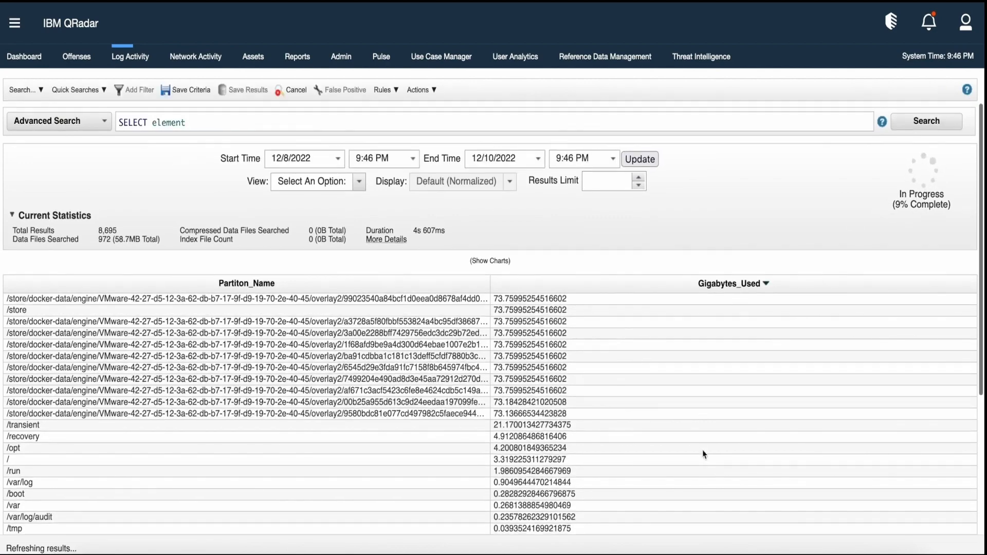
pyautogui.scroll(-2, 703, 453)
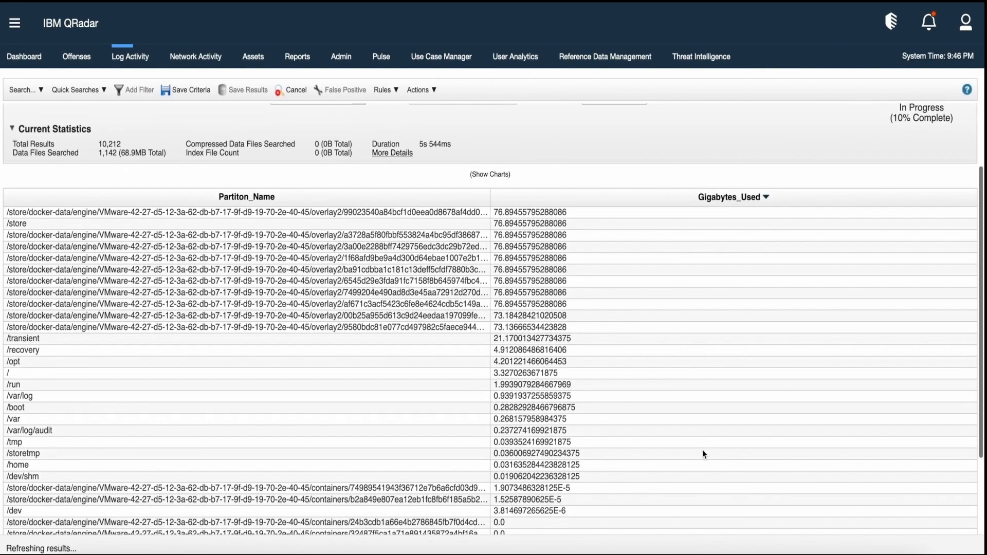
pyautogui.scroll(-1, 704, 455)
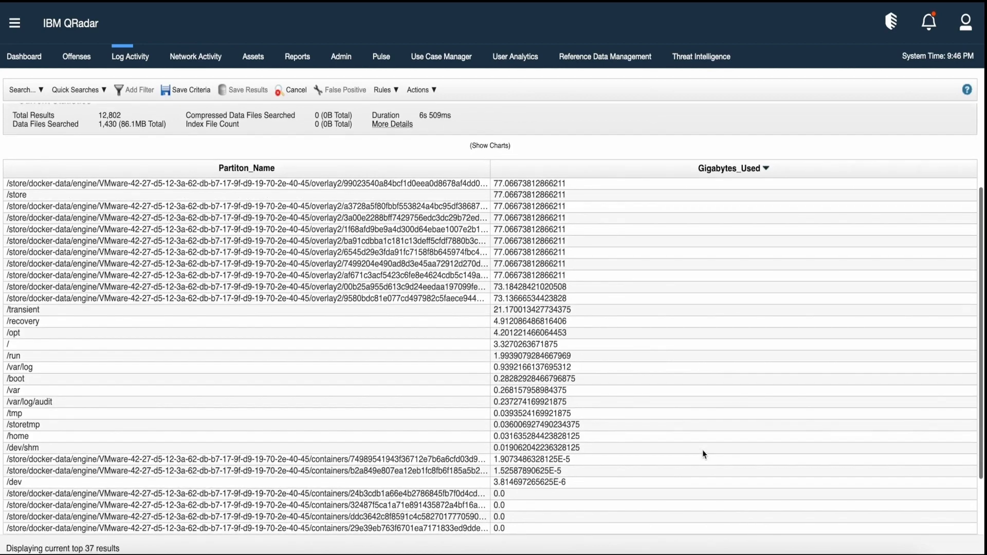
pyautogui.scroll(-1, 702, 449)
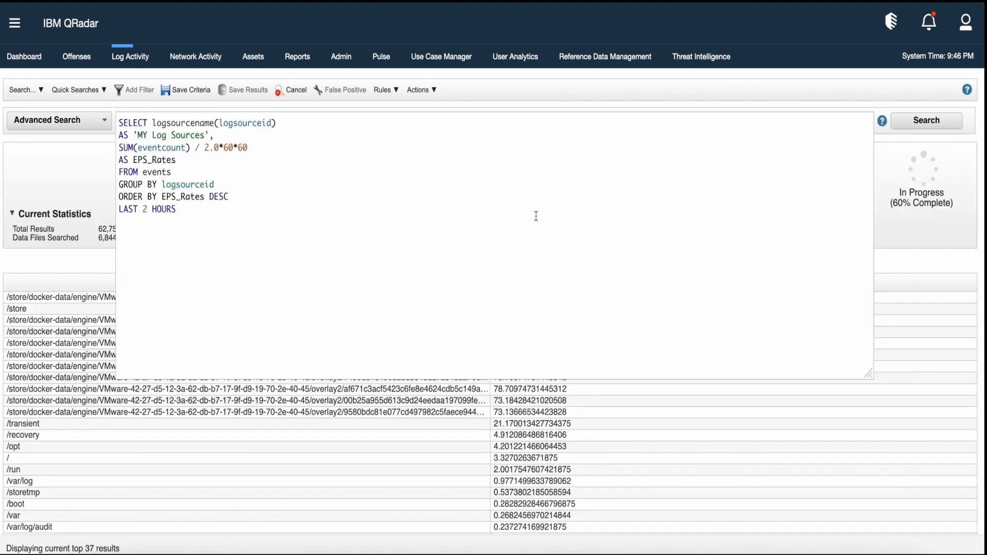
# Run the 'MY Log Sources' query with SUM(eventcount) / 2.0*60*60 AS EPS_Rates, grouped by logsourceid for the LAST 2 HOURS, and inspect the rates
pyautogui.click(928, 121)
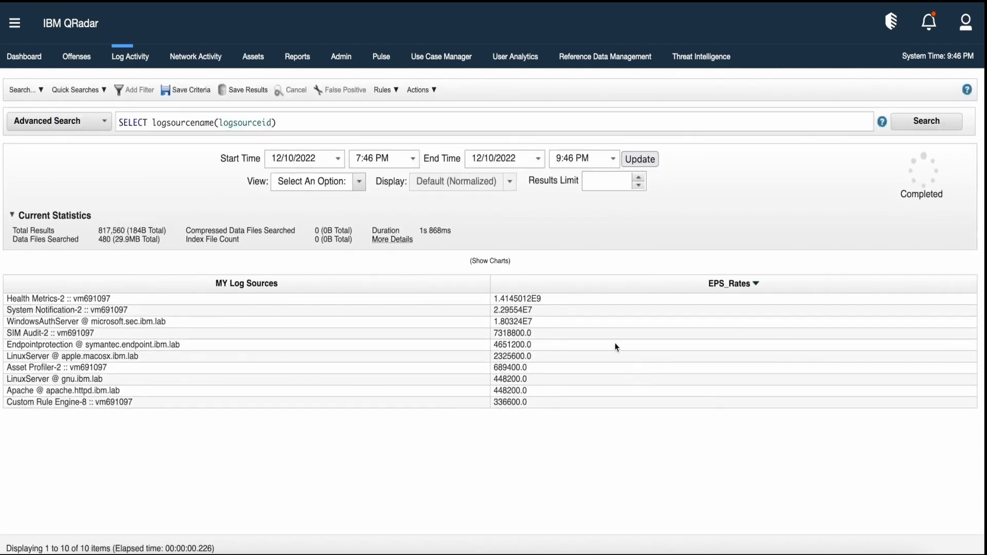
pyautogui.moveTo(554, 299); pyautogui.dragTo(570, 381)
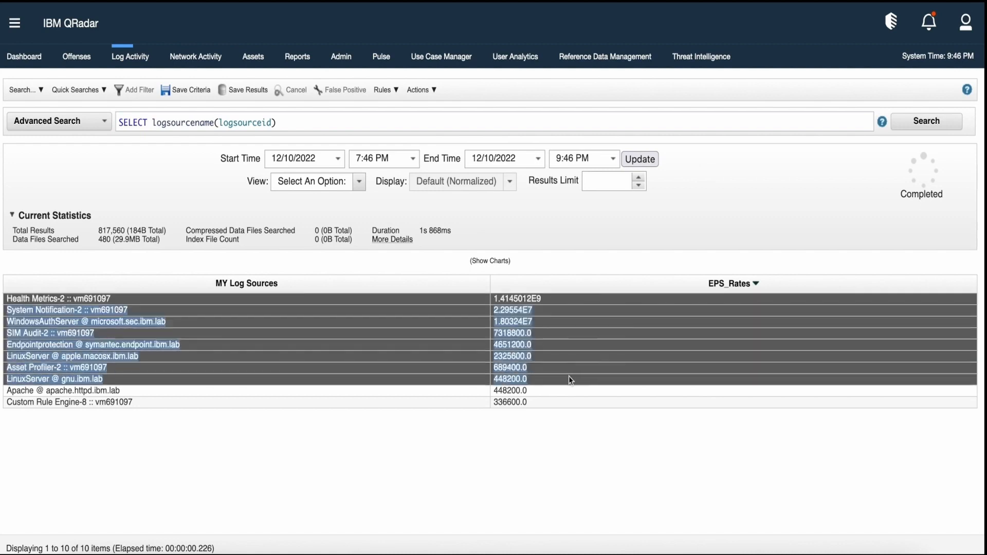
pyautogui.click(570, 454)
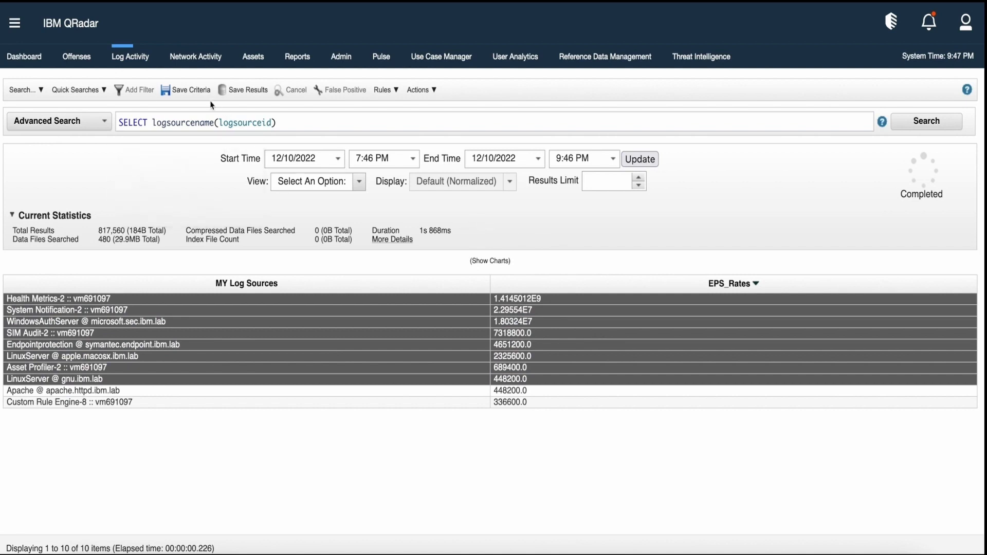
# Save the search criteria as sample_test, included in my Quick Searches and shared with everyone
pyautogui.click(195, 92)
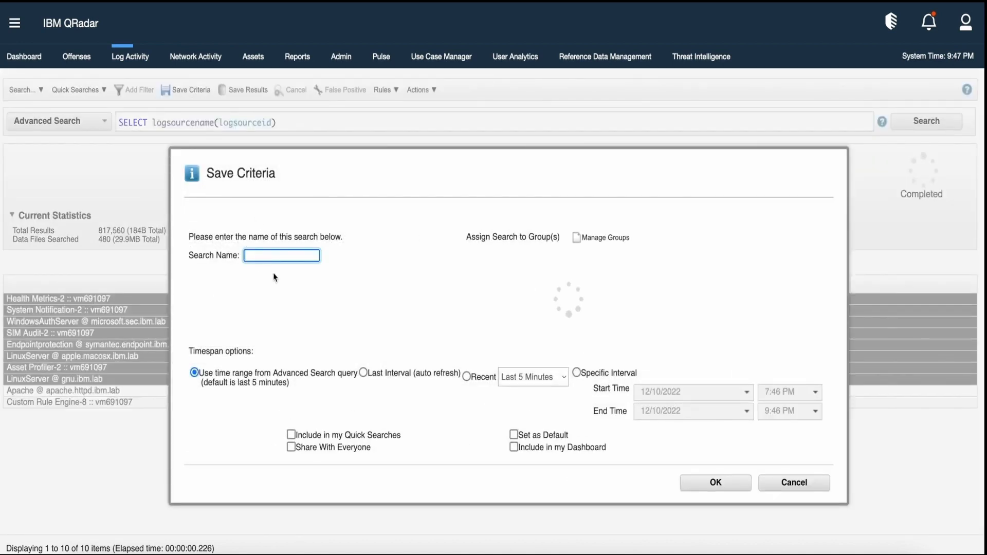
pyautogui.write('s')
pyautogui.write('ma')
pyautogui.press('BackSpace')
pyautogui.press('BackSpace')
pyautogui.write('ample_test')
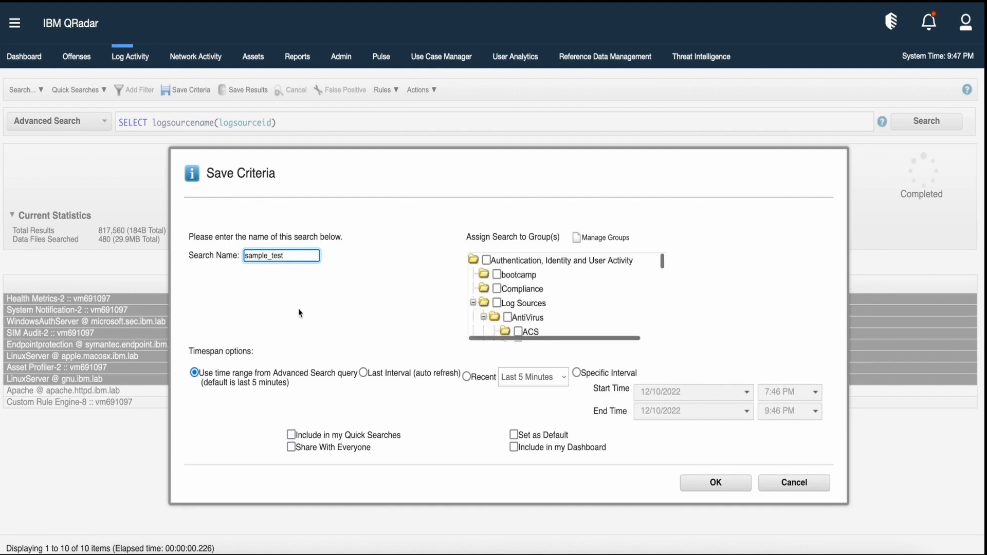
pyautogui.click(291, 435)
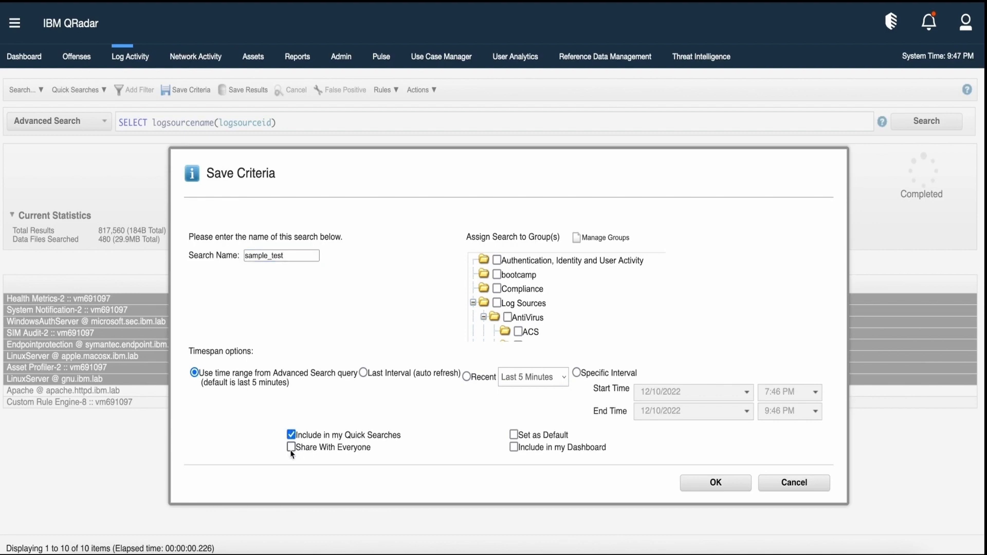
pyautogui.click(292, 449)
pyautogui.click(716, 483)
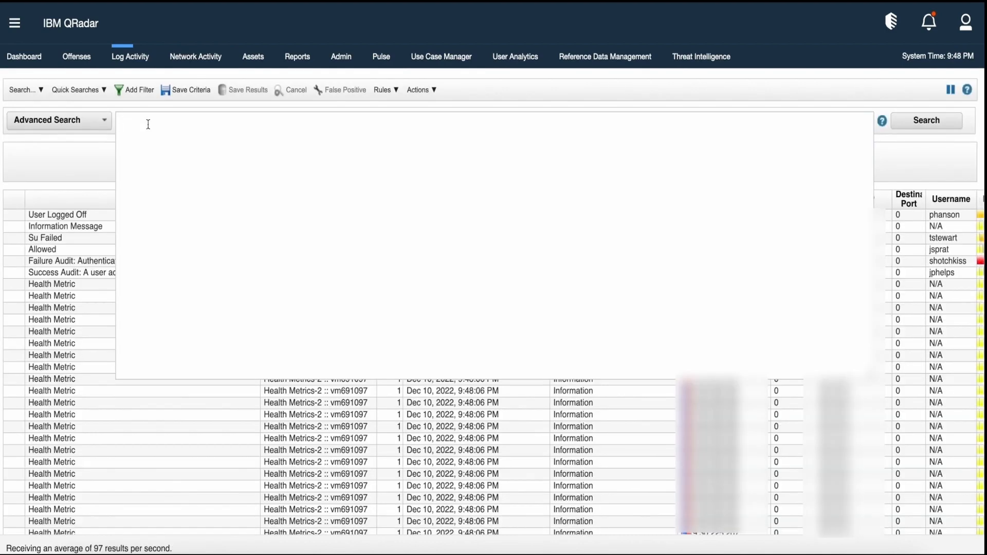
# Bring up the autocomplete suggestions in the empty query box and browse the available fields, keywords and functions
pyautogui.hotkey('ctrl', 'space')
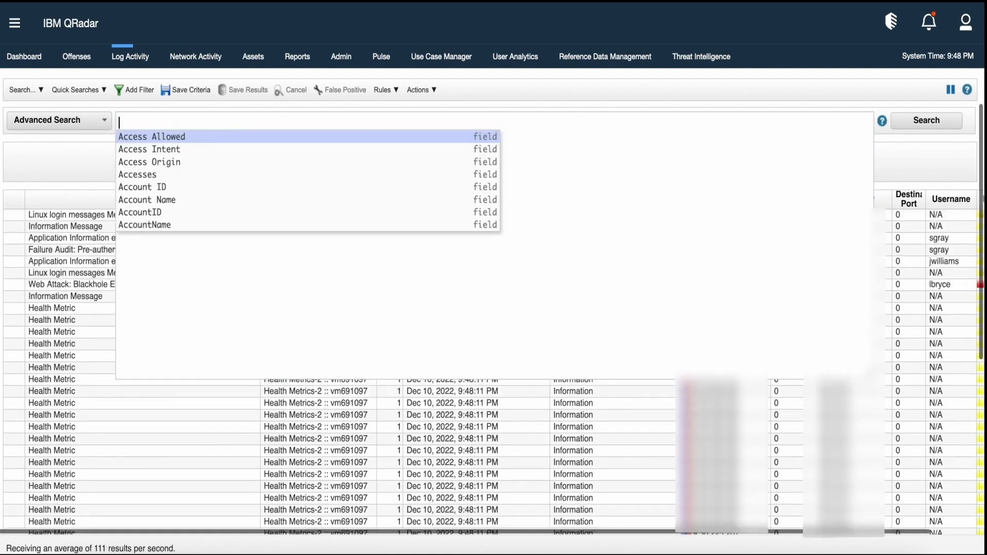
pyautogui.press('Down')
pyautogui.press('Down')
pyautogui.press('Down')
pyautogui.press('Down')
pyautogui.press('Down')
pyautogui.press('Down')
pyautogui.press('Down')
pyautogui.press('Down')
pyautogui.press('Down')
pyautogui.press('Down')
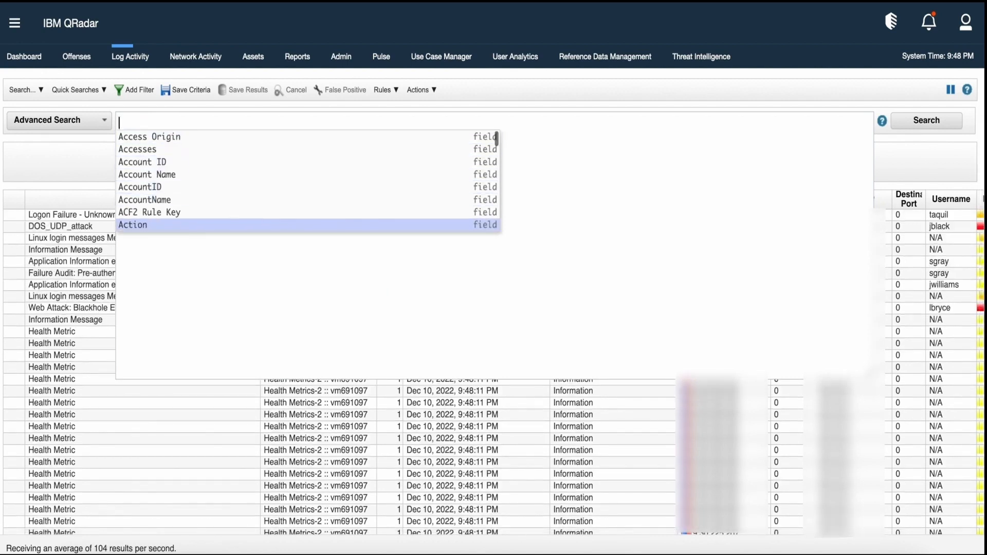
pyautogui.press('Down')
pyautogui.press('Down')
pyautogui.press('Down')
pyautogui.press('Down')
pyautogui.press('Down')
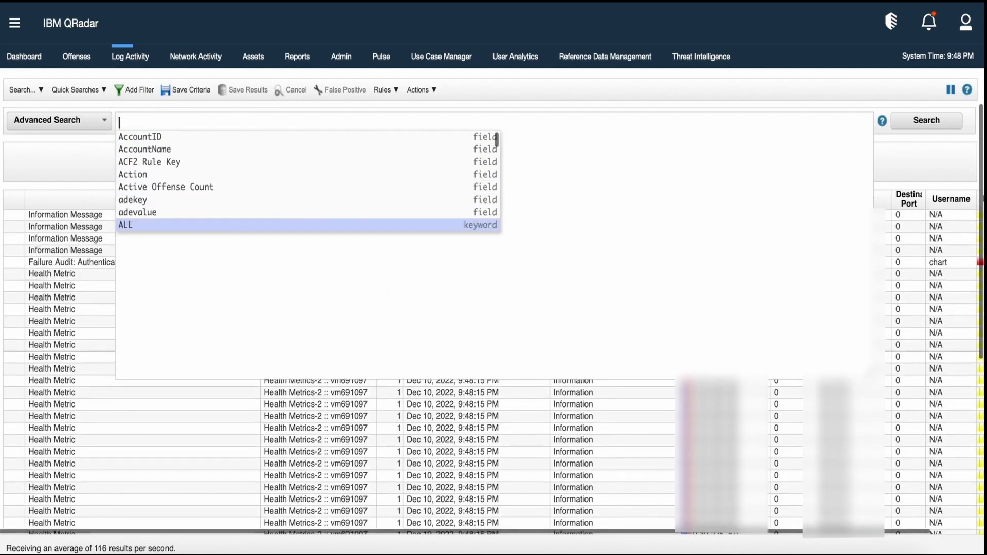
pyautogui.press('Down')
pyautogui.press('Down')
pyautogui.press('Down')
pyautogui.press('Down')
pyautogui.press('Down')
pyautogui.press('Down')
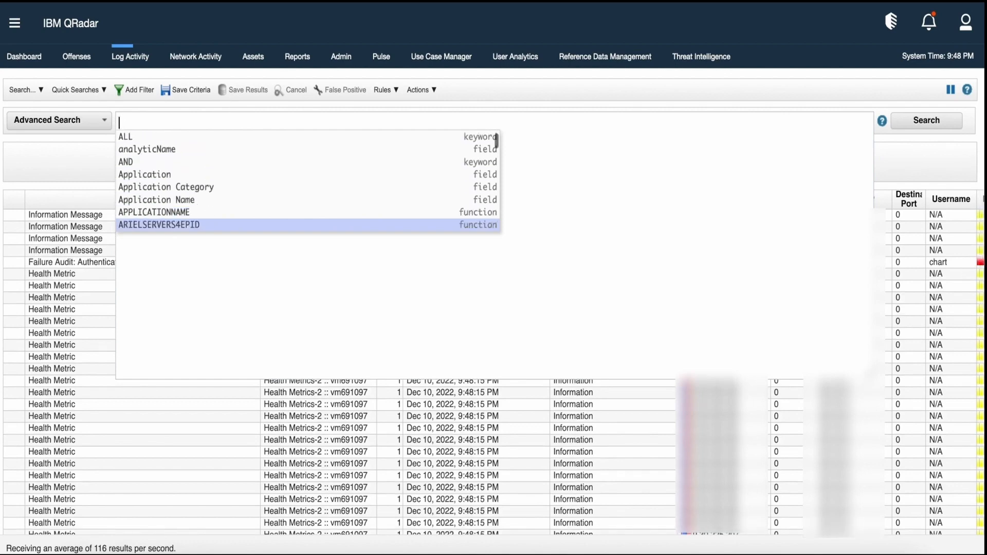
pyautogui.press('Down')
pyautogui.press('Down')
pyautogui.press('Down')
pyautogui.press('Down')
pyautogui.press('Down')
pyautogui.press('Down')
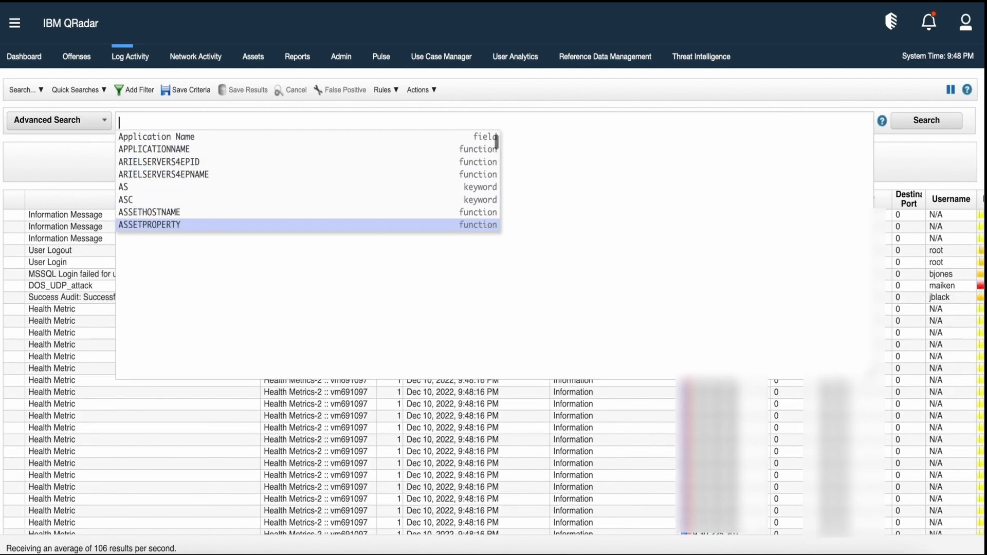
pyautogui.press('Down')
pyautogui.press('Down')
pyautogui.press('Down')
pyautogui.press('Down')
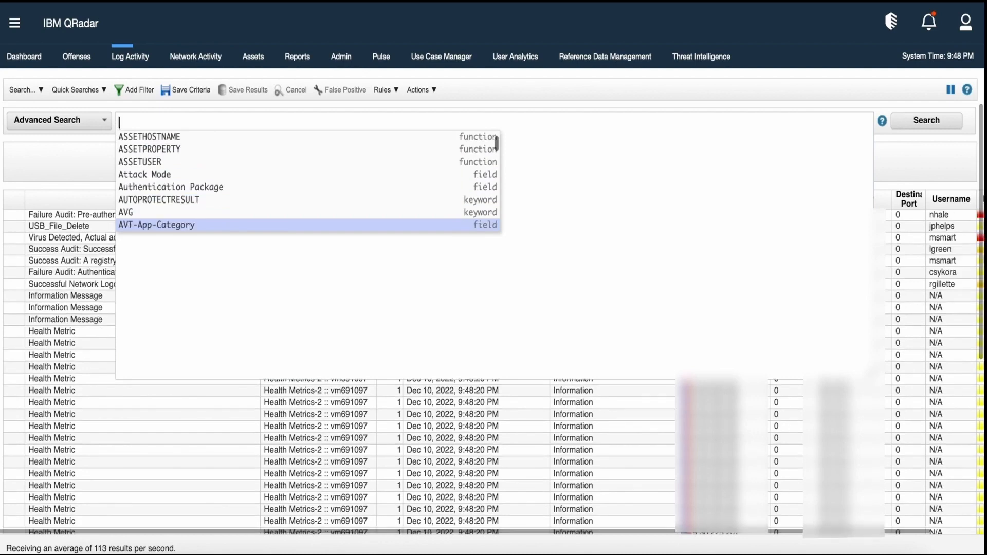
pyautogui.press('Down')
pyautogui.press('Down')
pyautogui.press('Down')
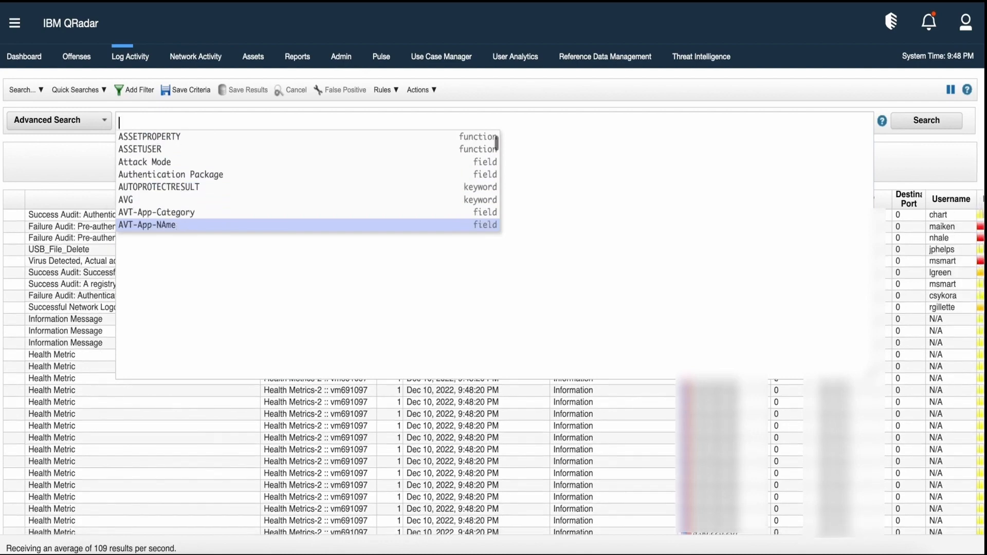
pyautogui.press('Down')
pyautogui.press('Down')
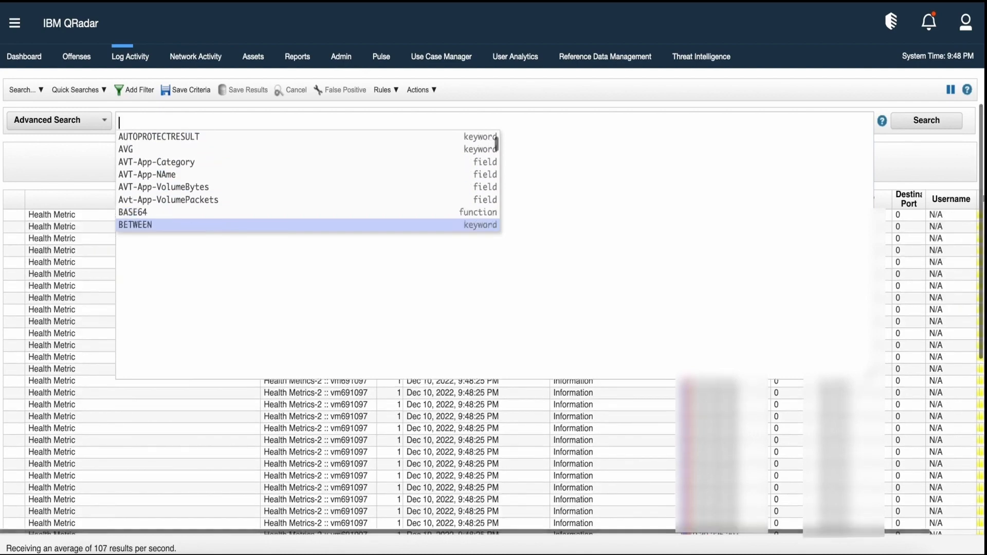
pyautogui.press('Down')
pyautogui.press('Down')
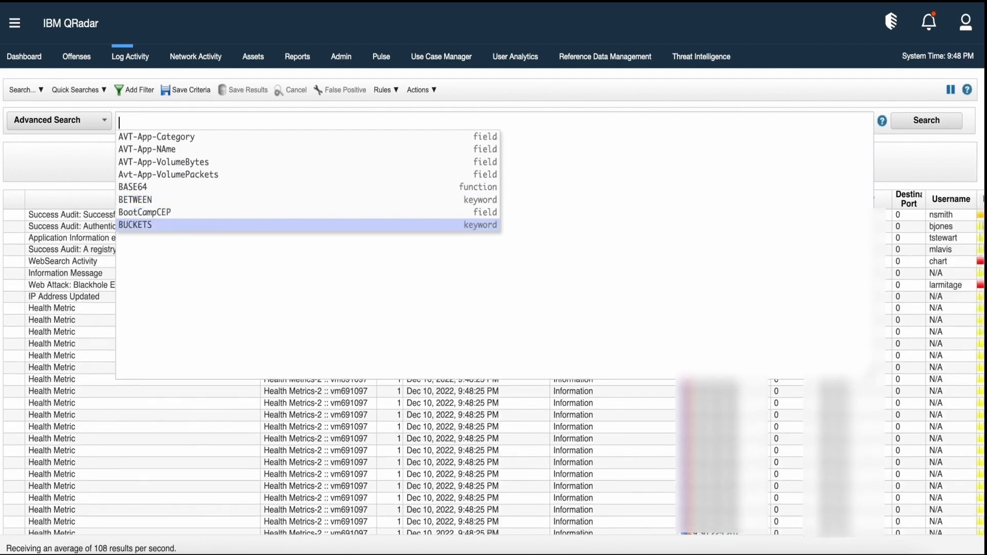
pyautogui.press('Down')
pyautogui.press('Down')
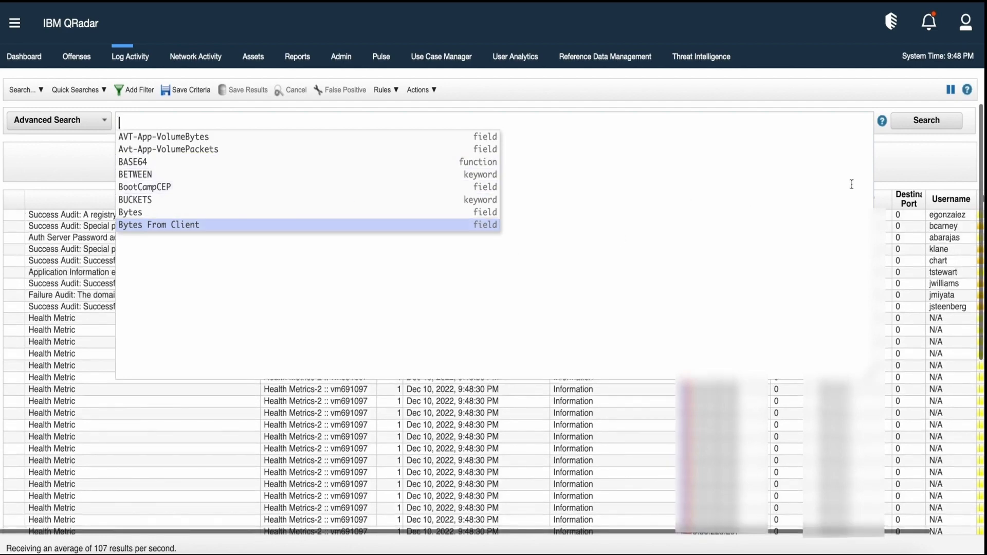
pyautogui.click(920, 154)
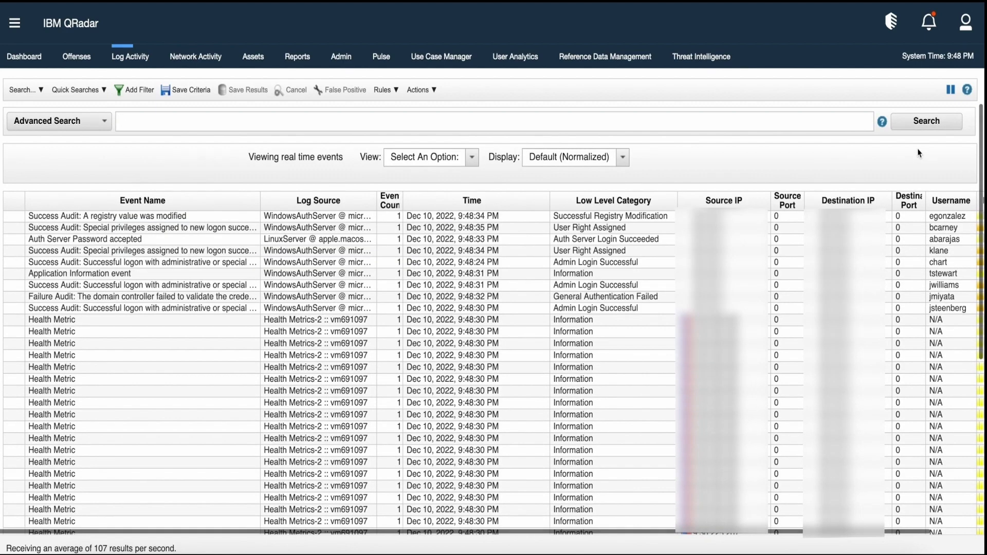